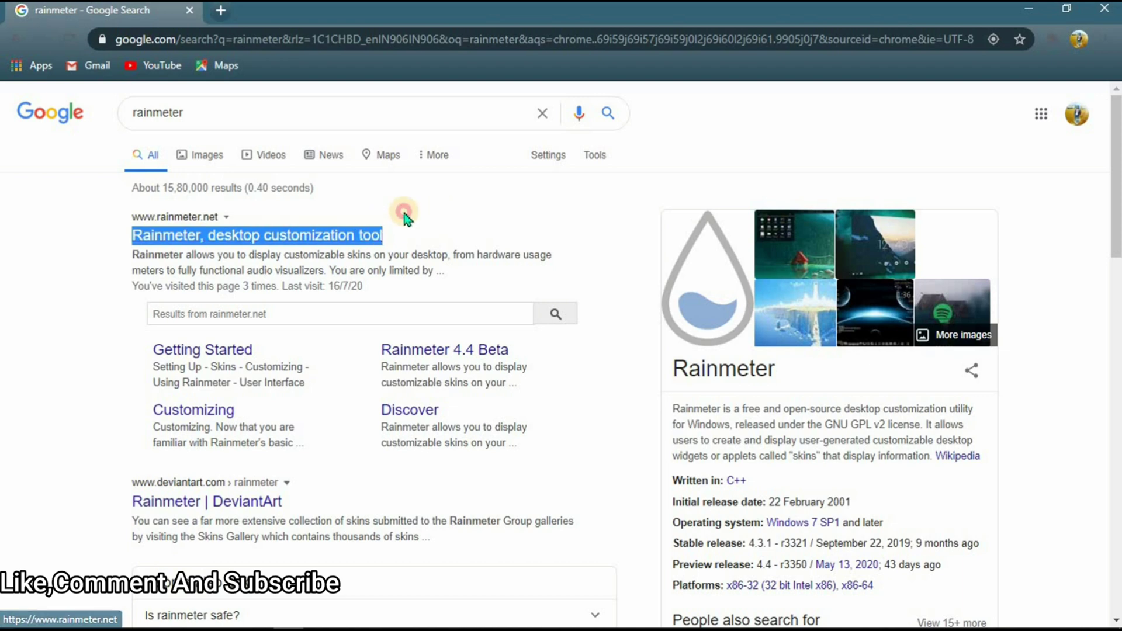
# - Open the official Rainmeter website from the search results and download the 4.4 Beta Release installer
pyautogui.click(259, 223)
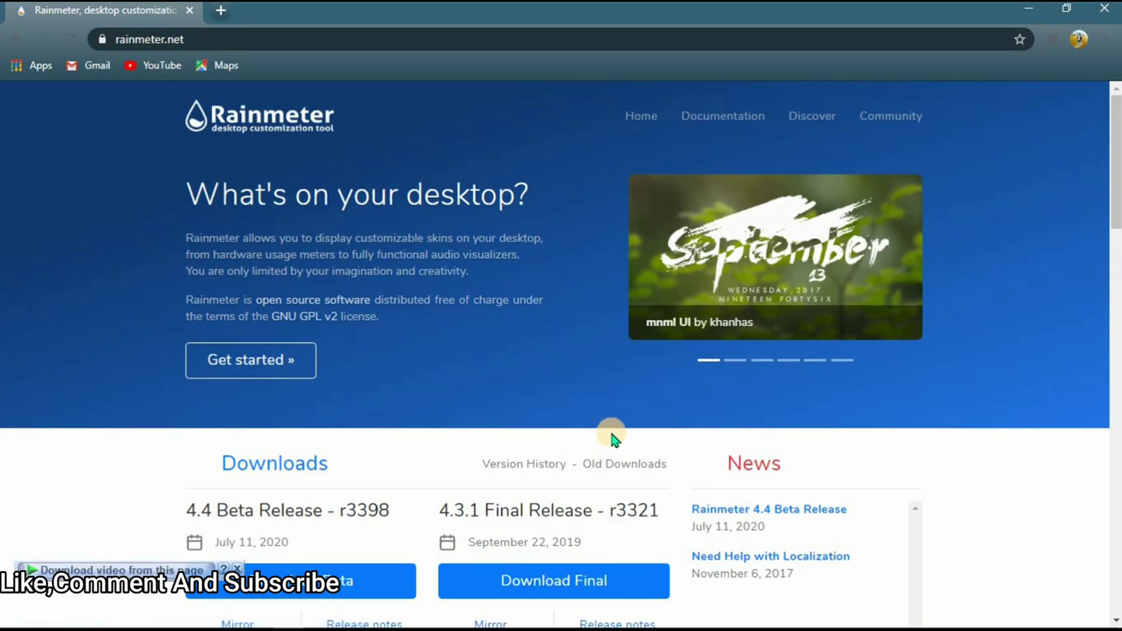
pyautogui.scroll(-3, 560, 385)
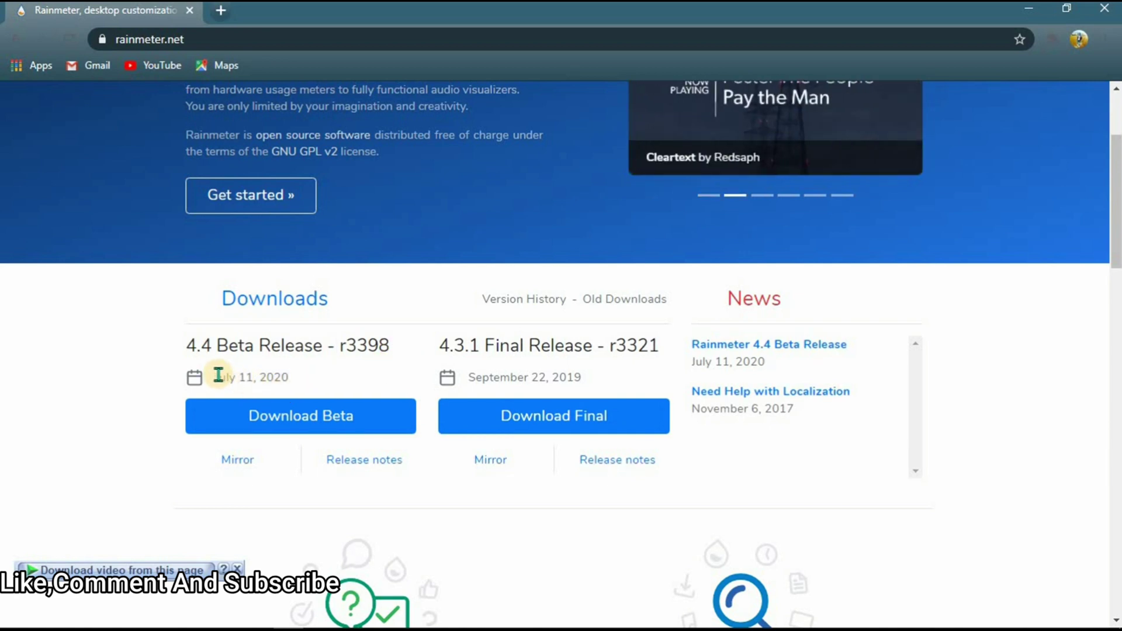
pyautogui.moveTo(285, 375)
pyautogui.mouseDown()
pyautogui.moveTo(215, 390)
pyautogui.moveTo(306, 377)
pyautogui.mouseUp()
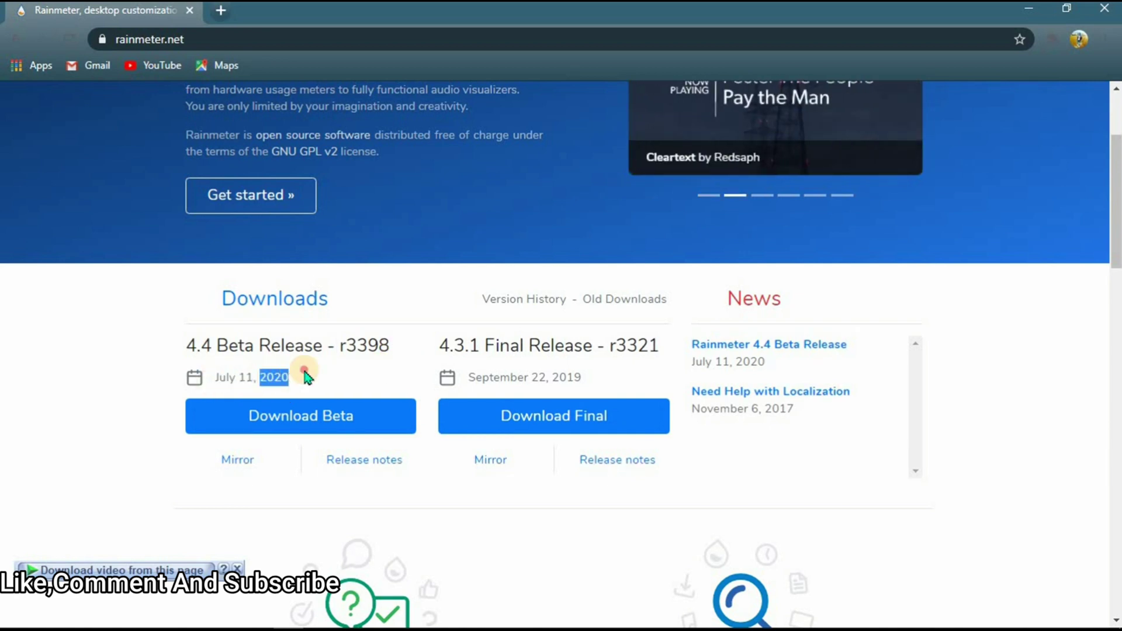
pyautogui.click(298, 419)
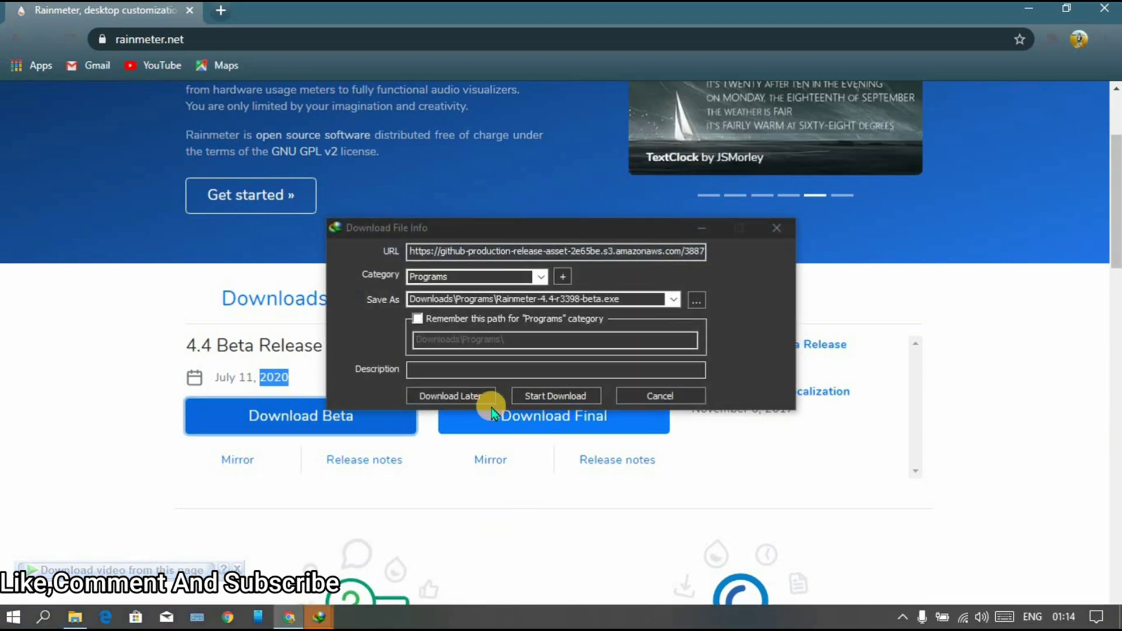
pyautogui.click(535, 396)
pyautogui.click(666, 354)
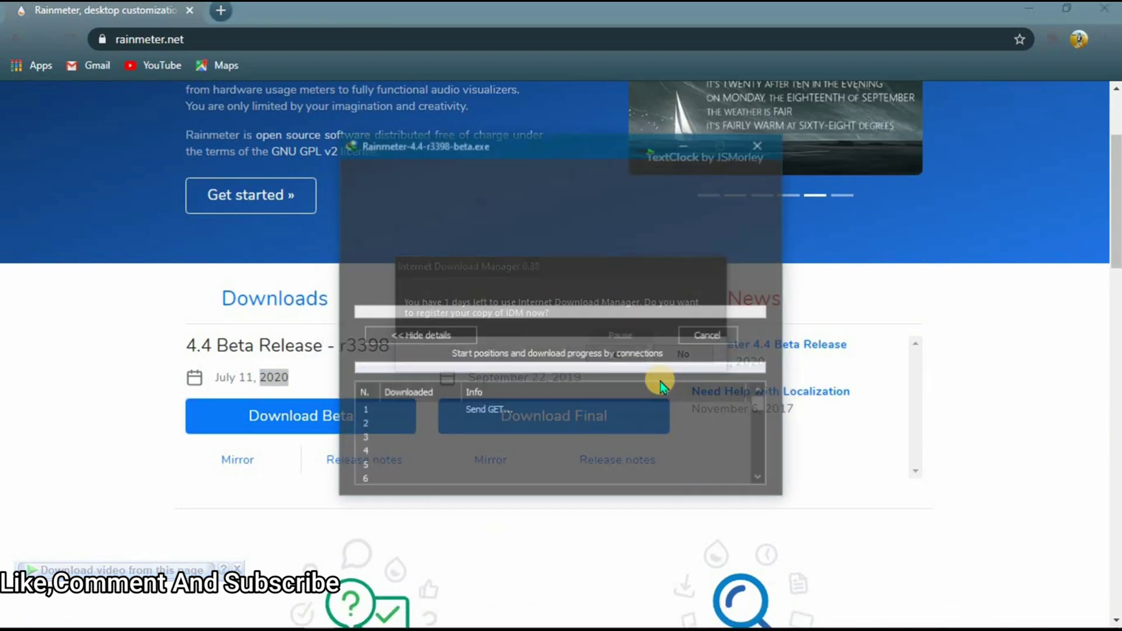
pyautogui.moveTo(592, 157); pyautogui.dragTo(538, 108)
pyautogui.click(702, 358)
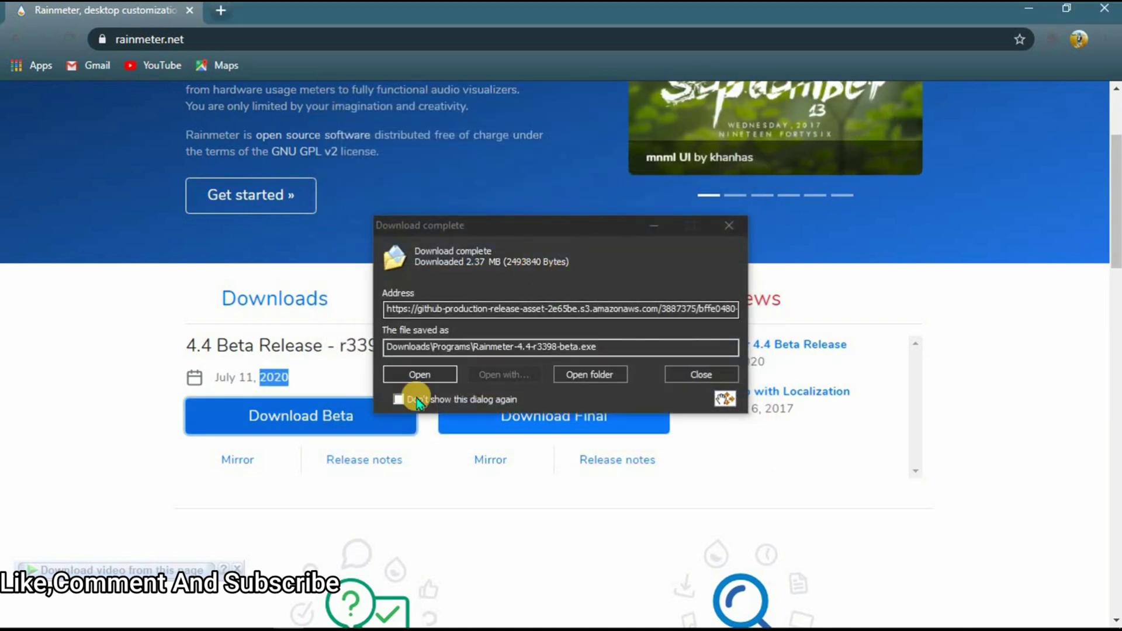
# - Run the downloaded installer in English, do a standard installation with the default options, and finish with Rainmeter set to run
pyautogui.click(432, 376)
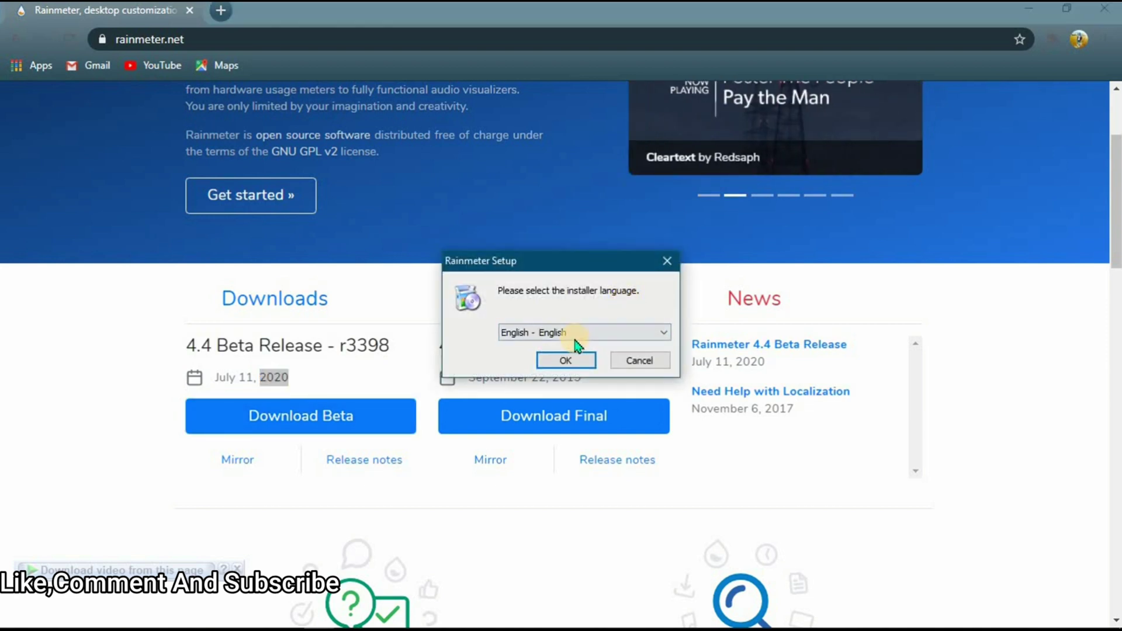
pyautogui.click(576, 362)
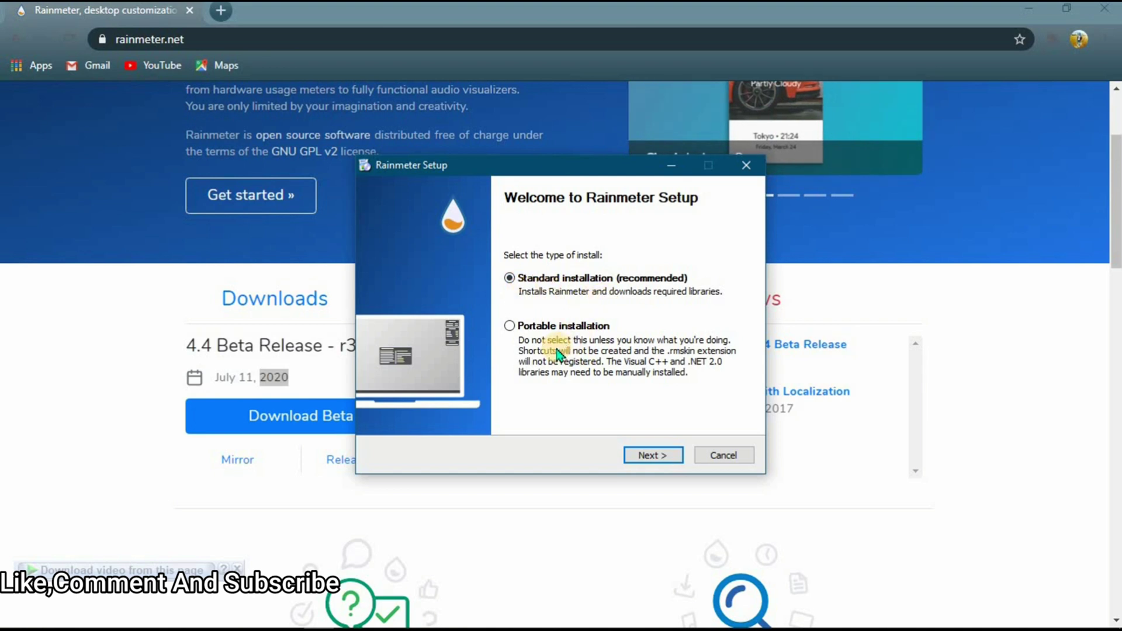
pyautogui.click(661, 455)
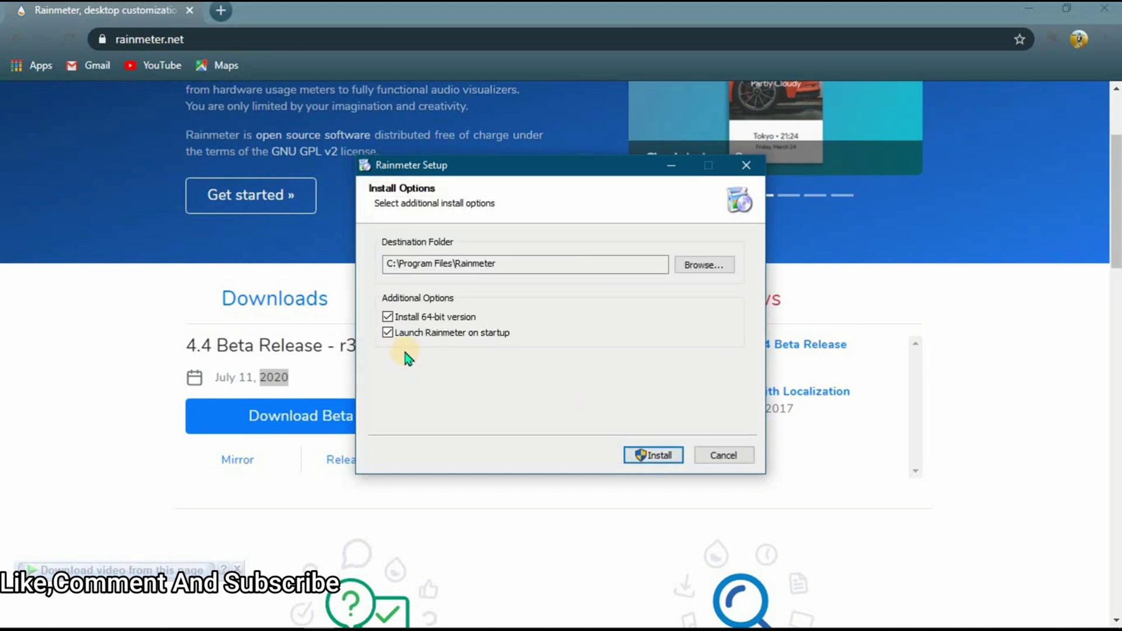
pyautogui.click(668, 459)
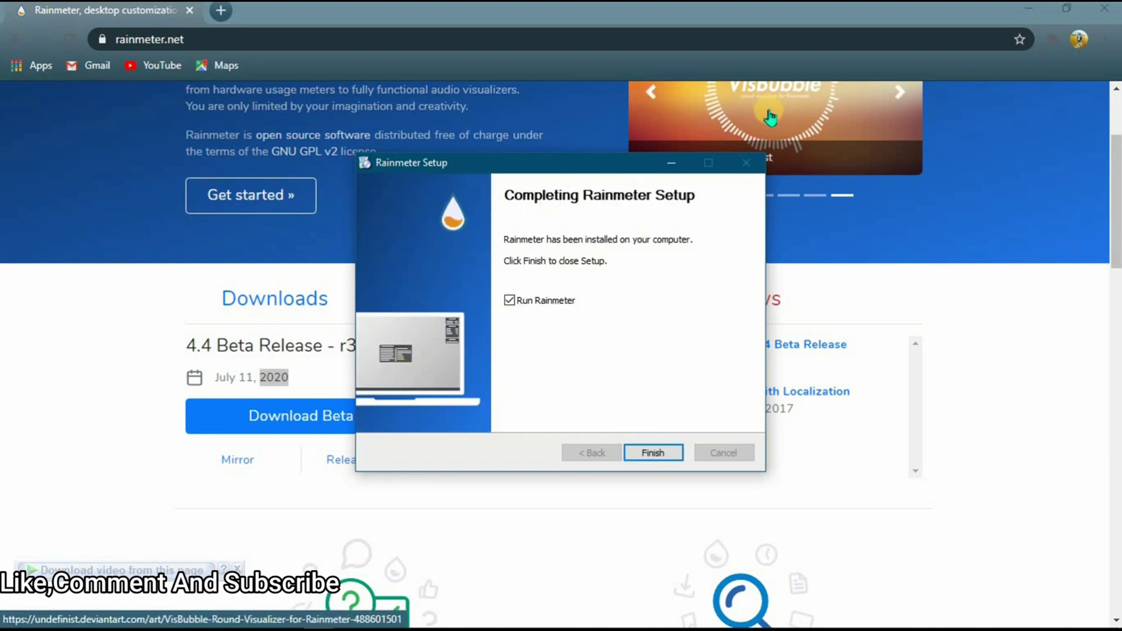
pyautogui.click(660, 455)
pyautogui.click(652, 458)
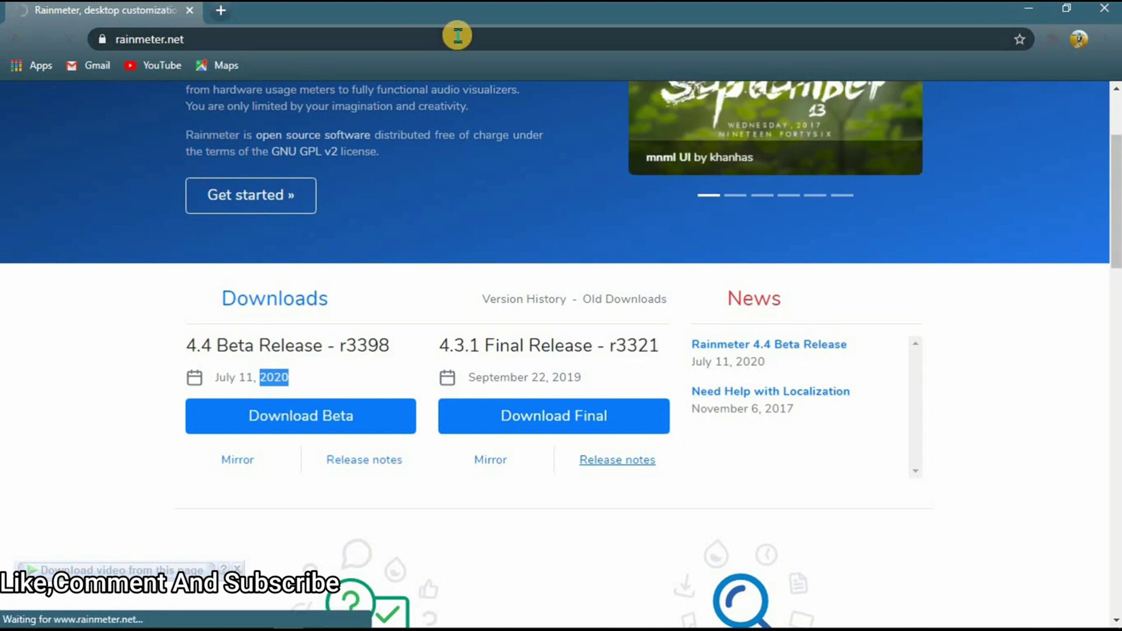
# - Show the desktop and unload the default illustro skins: Welcome, Clock, System and Disks
pyautogui.click(1030, 11)
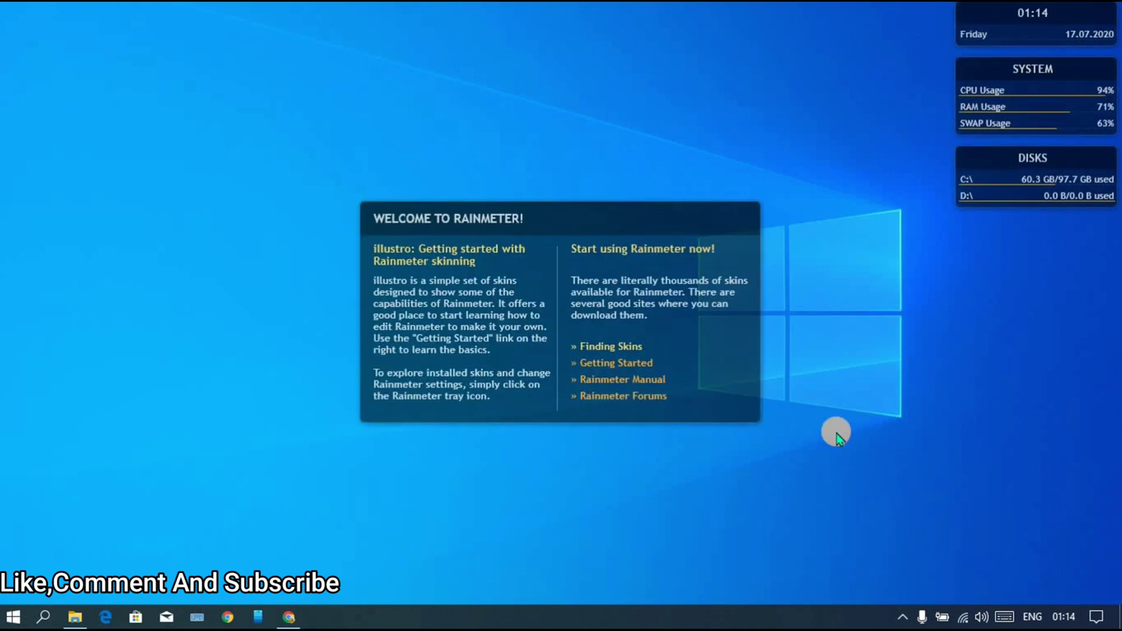
pyautogui.rightClick(736, 224)
pyautogui.click(790, 406)
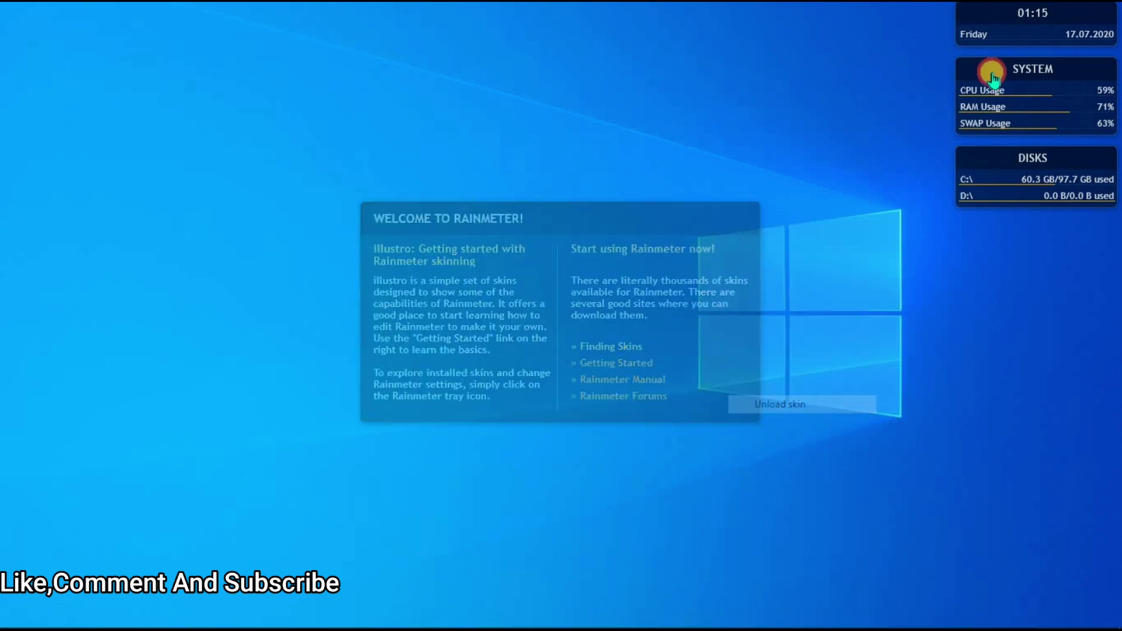
pyautogui.rightClick(988, 23)
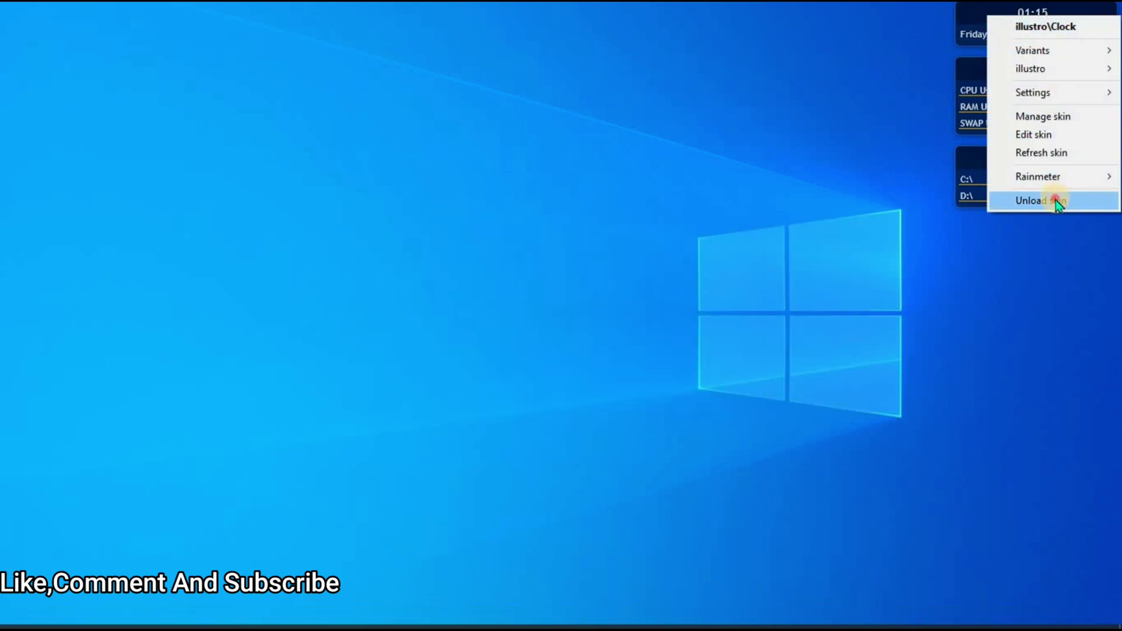
pyautogui.click(1027, 201)
pyautogui.rightClick(1002, 68)
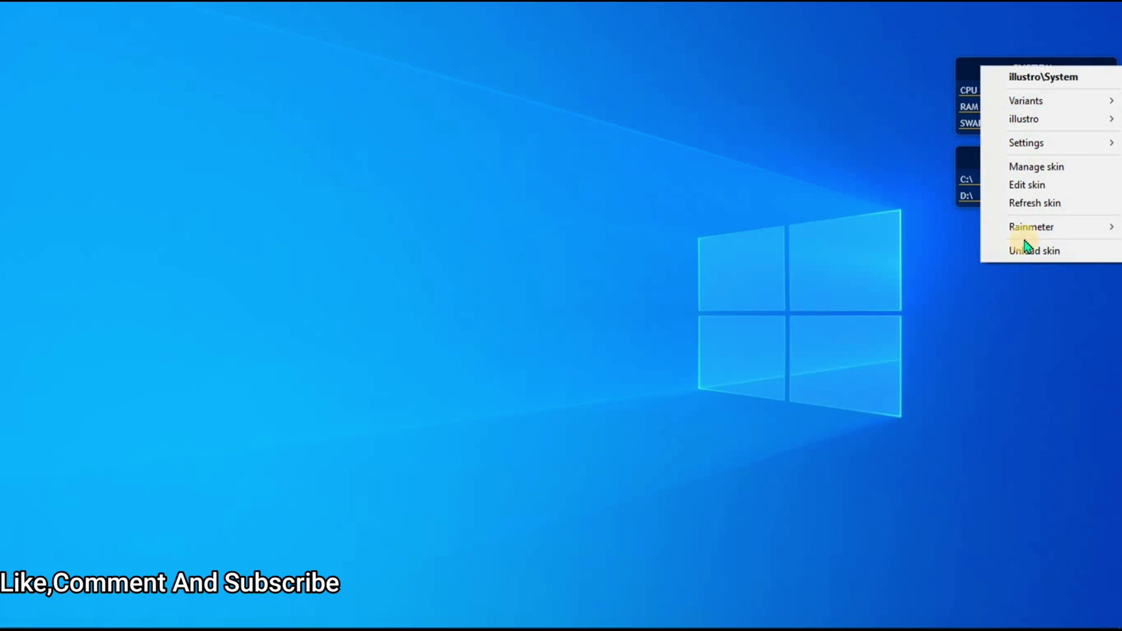
pyautogui.click(1025, 250)
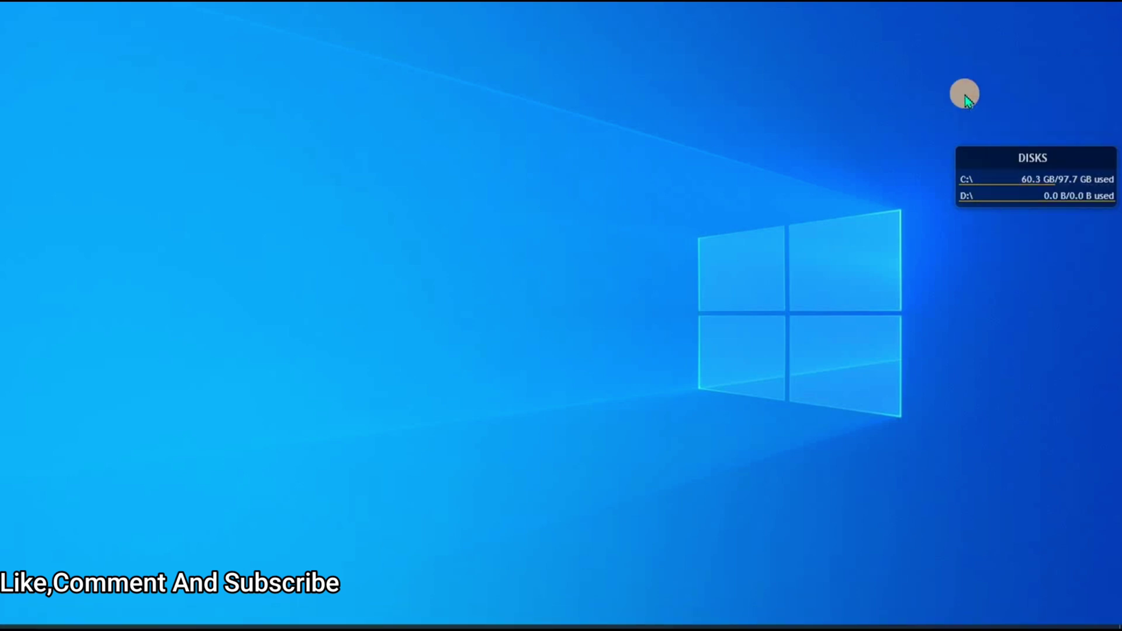
pyautogui.rightClick(986, 164)
pyautogui.click(1035, 344)
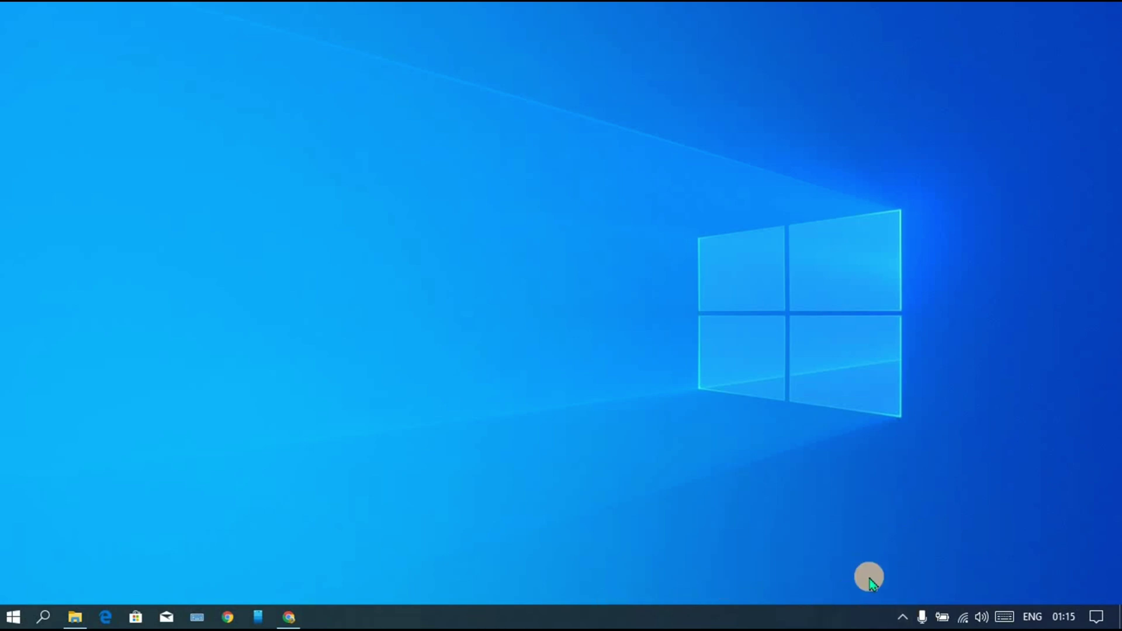
# - View the Manage Rainmeter window from the hidden notification icons, and close it
pyautogui.click(906, 617)
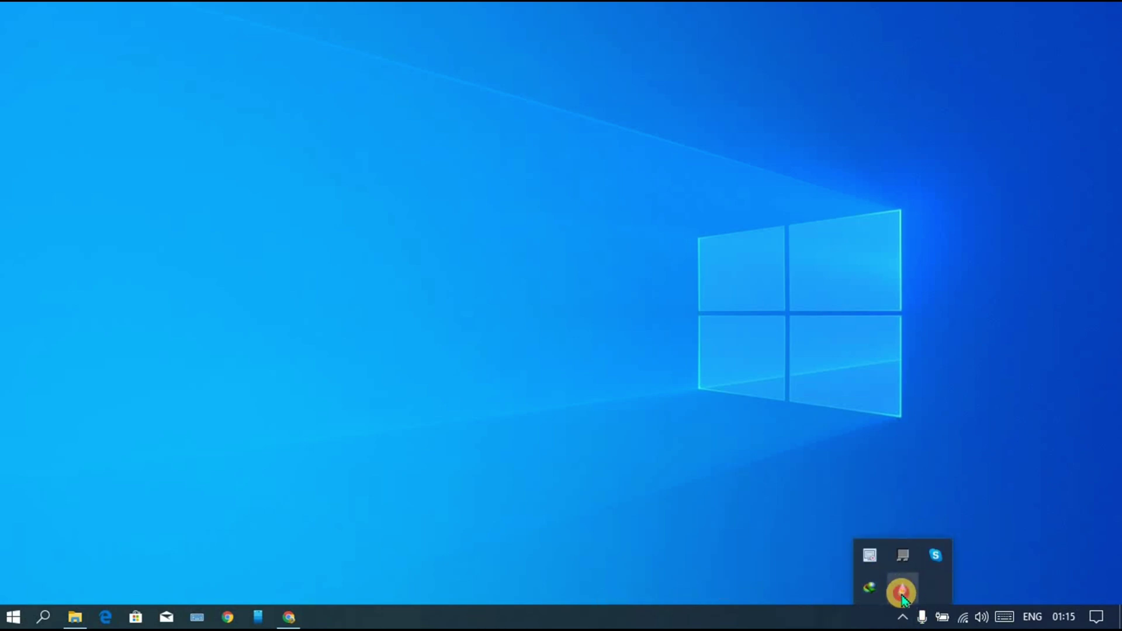
pyautogui.click(902, 592)
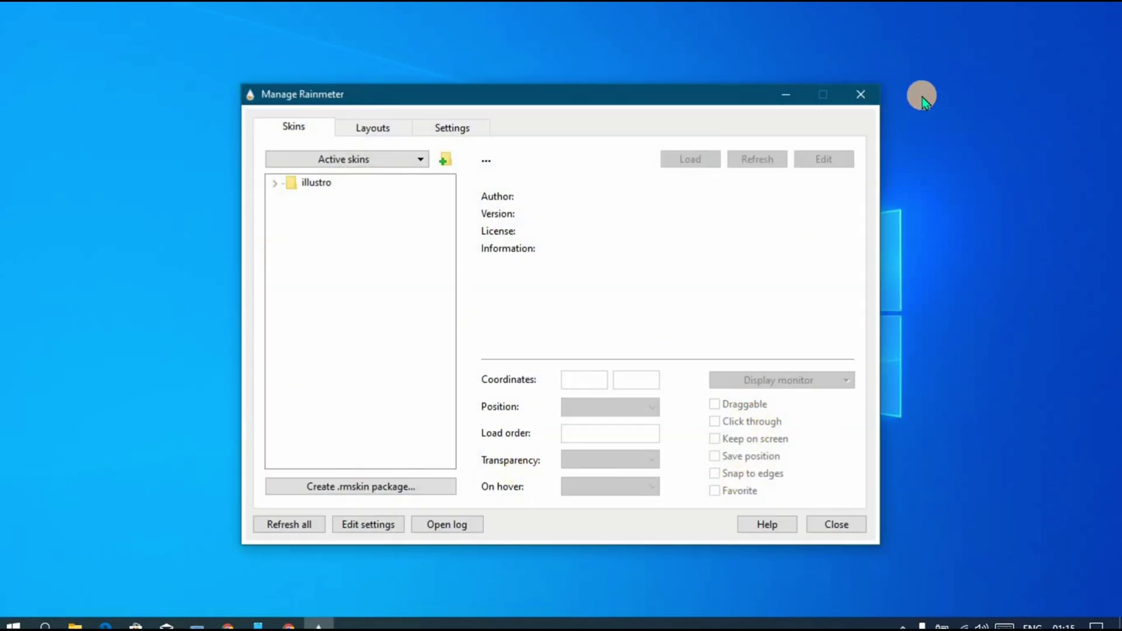
pyautogui.click(862, 97)
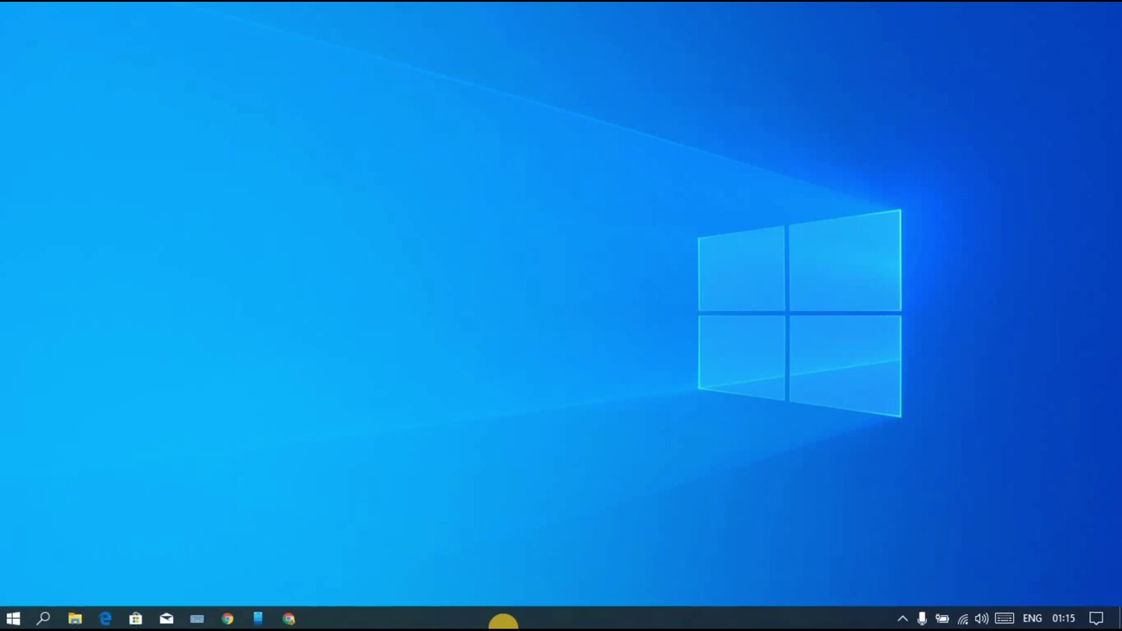
# - Return to Chrome, search for "rainmeter themes" in a new tab and open the visualskins.com themes result
pyautogui.moveTo(333, 612)
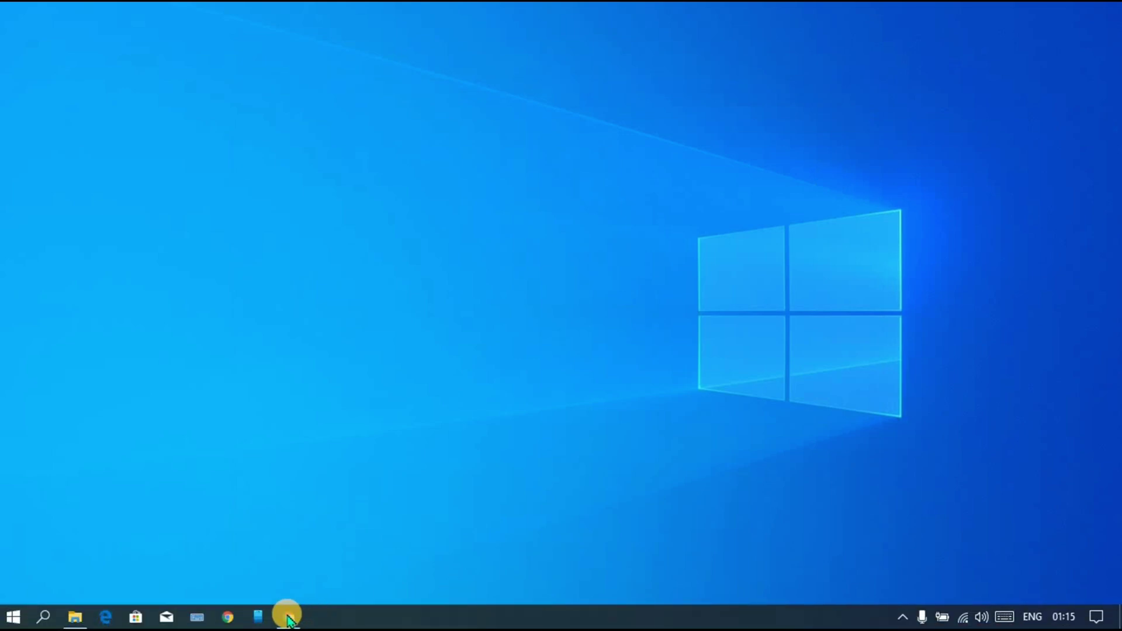
pyautogui.click(292, 620)
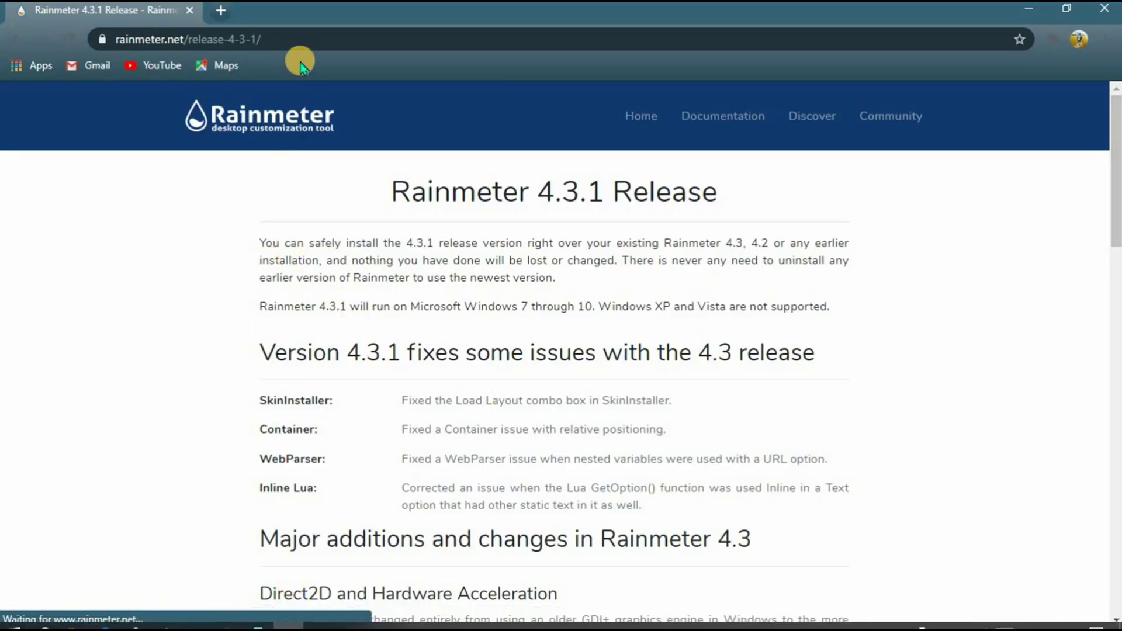
pyautogui.moveTo(266, 39); pyautogui.dragTo(129, 40)
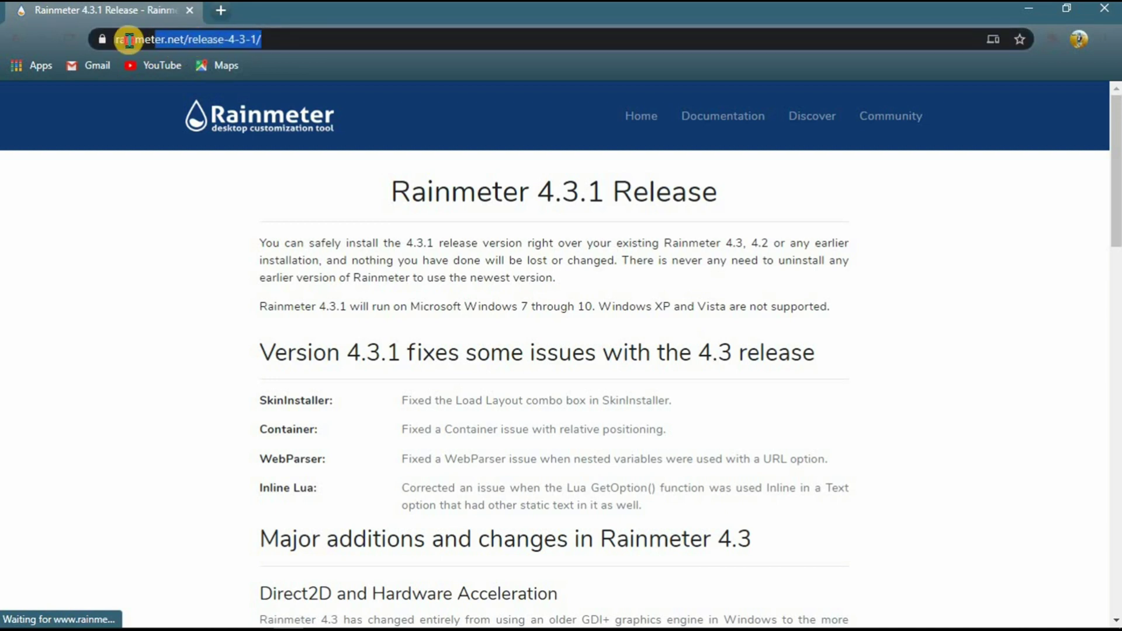
pyautogui.click(222, 13)
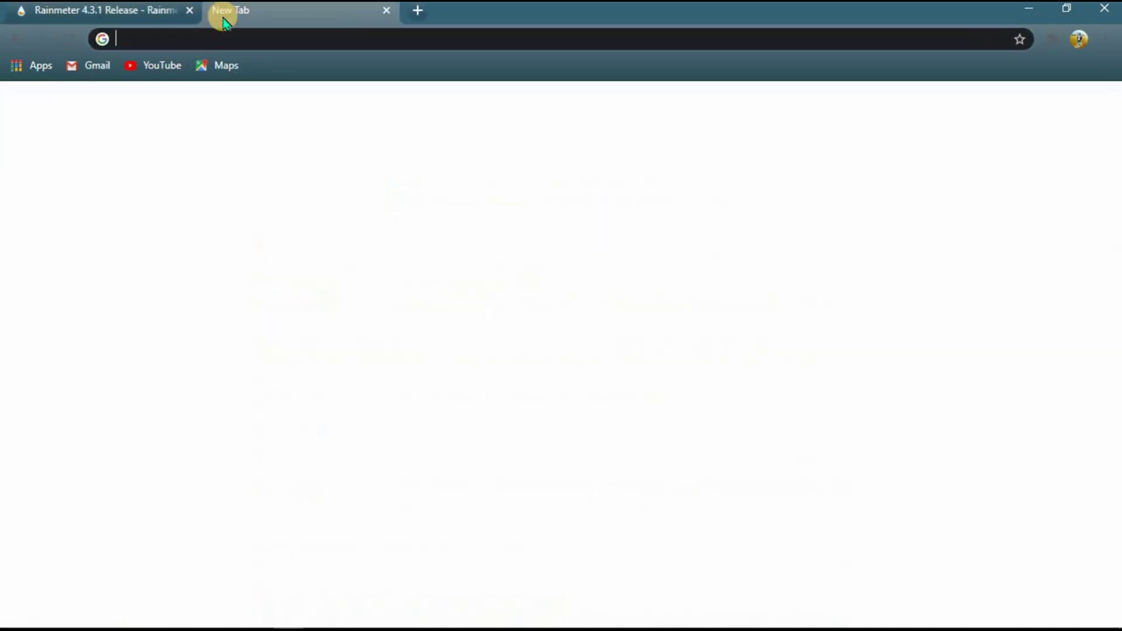
pyautogui.click(235, 41)
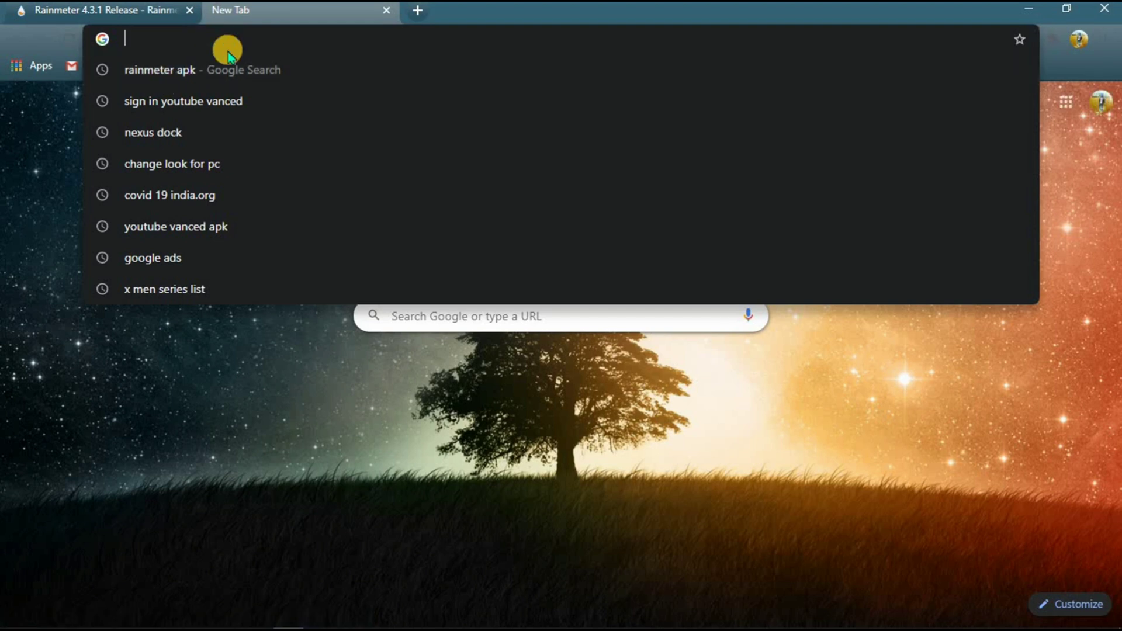
pyautogui.write('rainmeter')
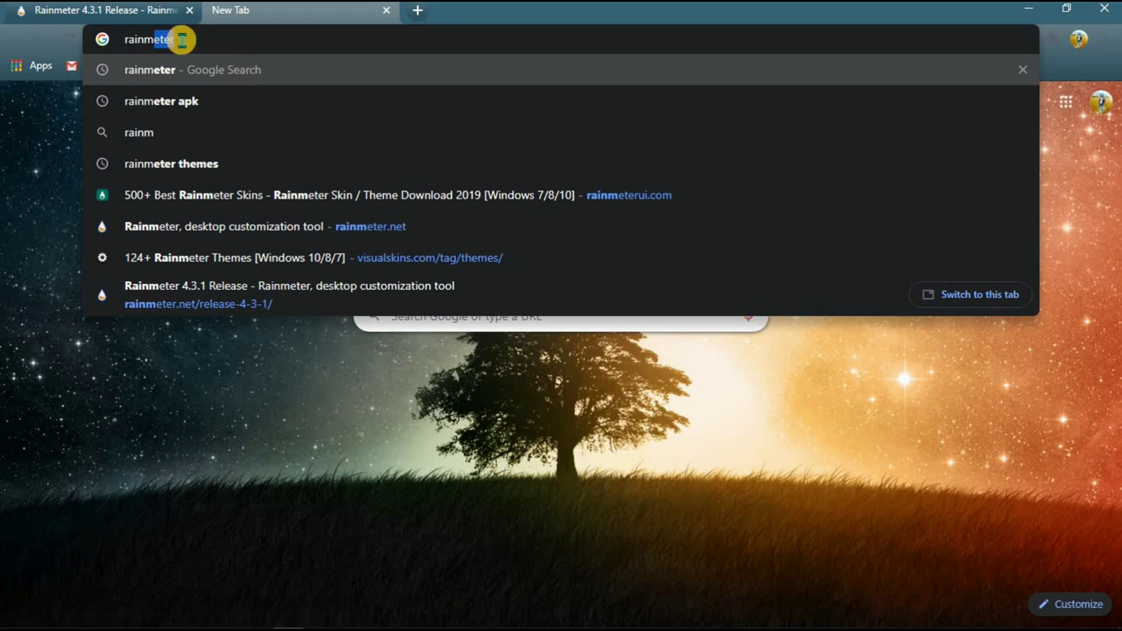
pyautogui.click(175, 166)
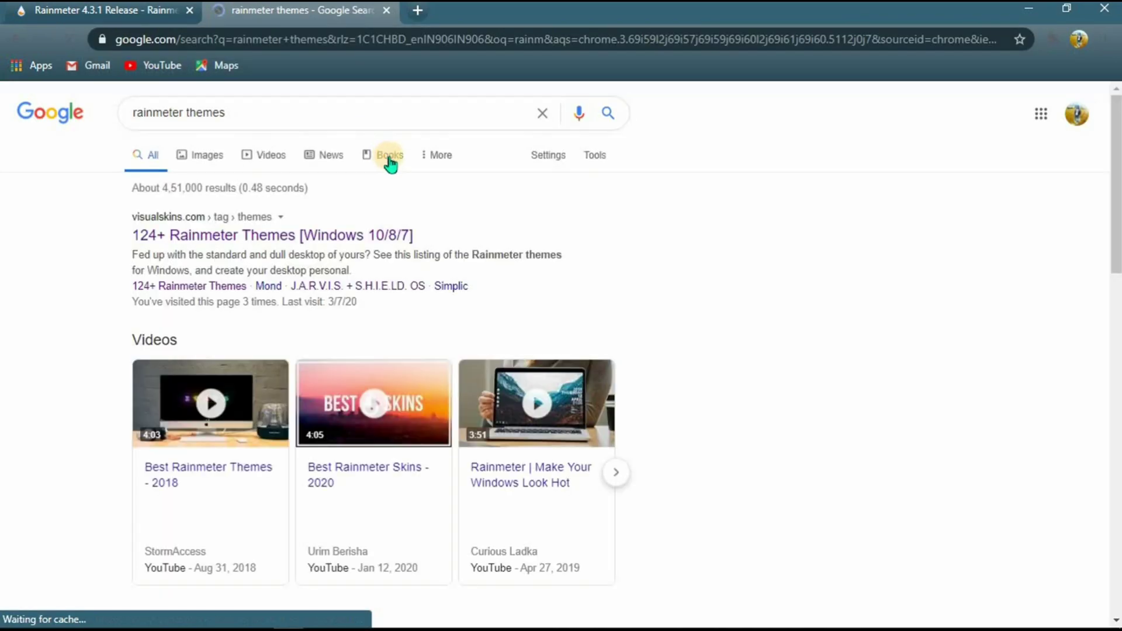
pyautogui.click(342, 236)
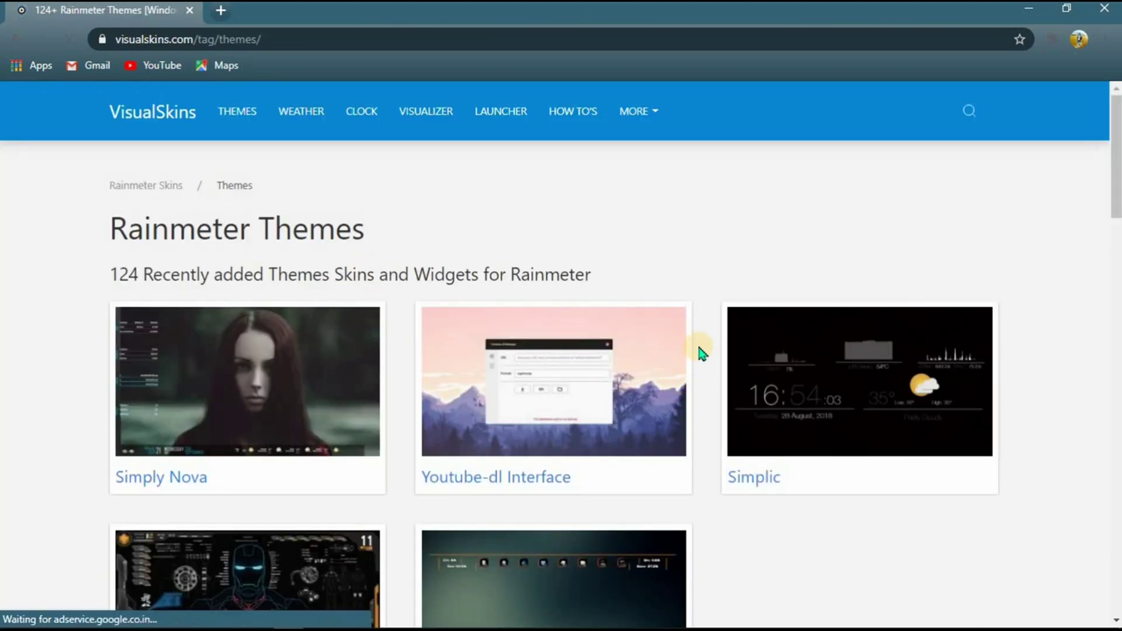
# - Browse the Rainmeter theme previews on the first and second pages of the VisualSkins listing
pyautogui.scroll(-7, 1060, 270)
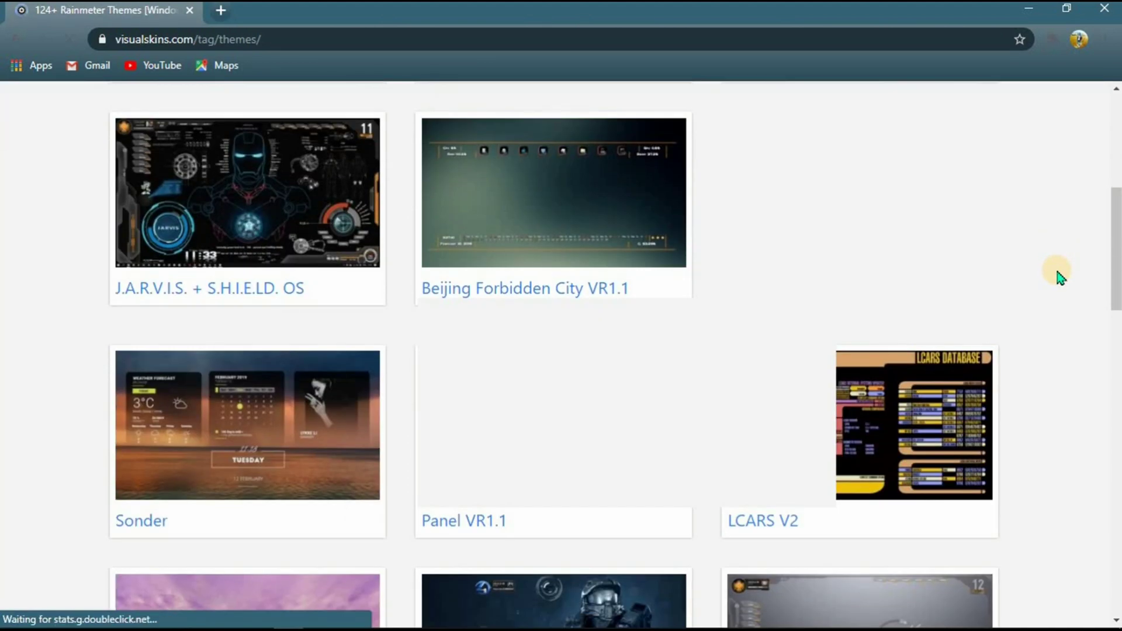
pyautogui.scroll(-11, 1060, 275)
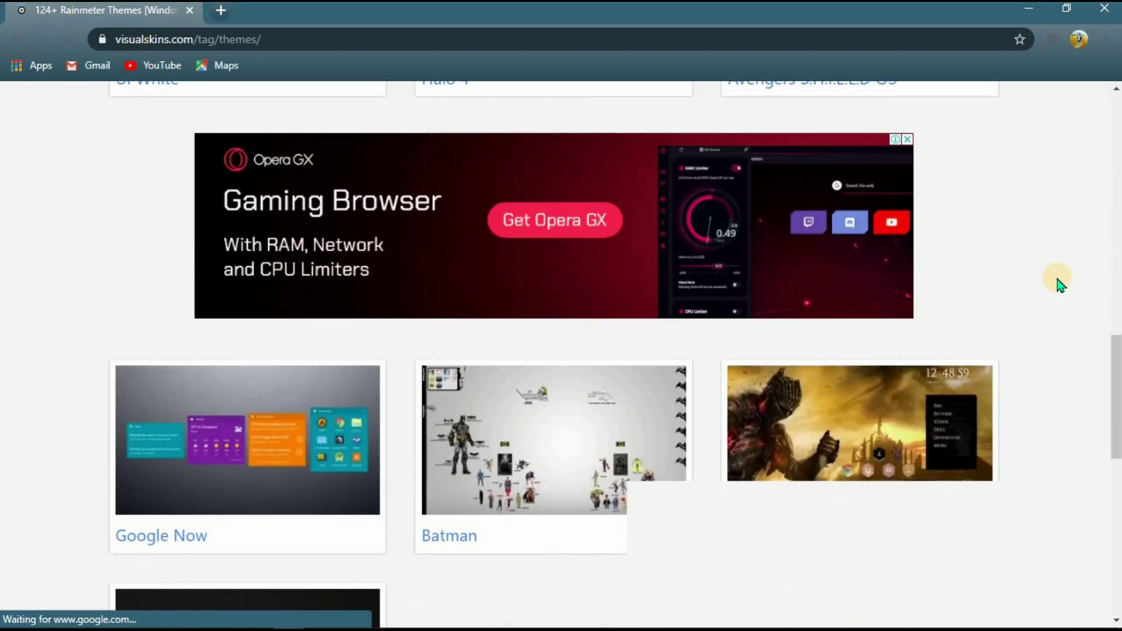
pyautogui.scroll(-10, 1060, 285)
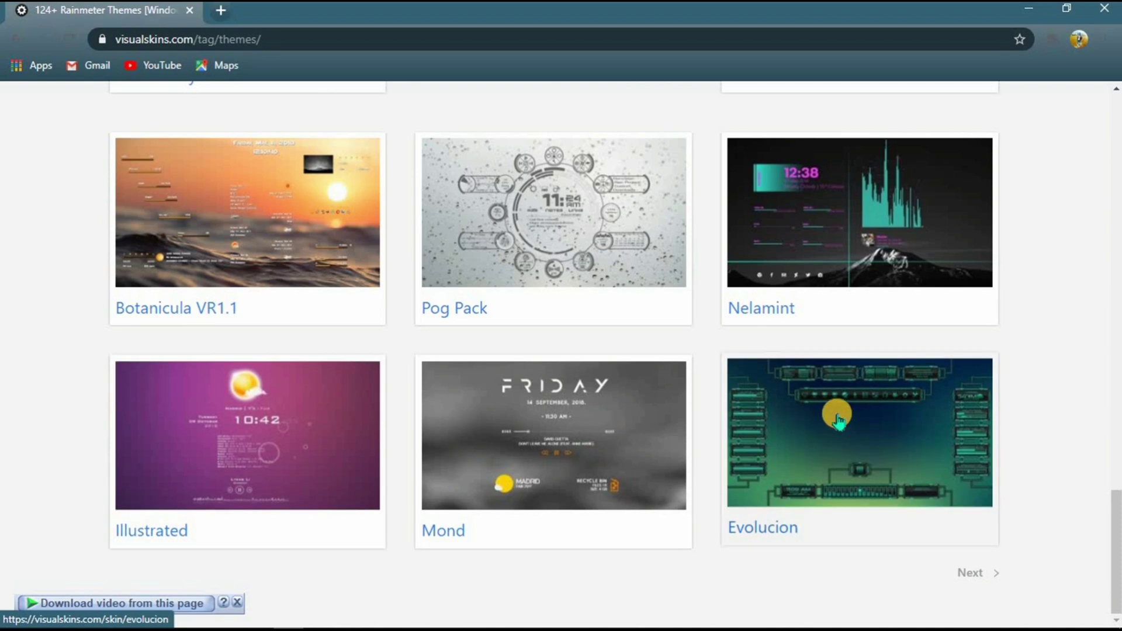
pyautogui.click(990, 575)
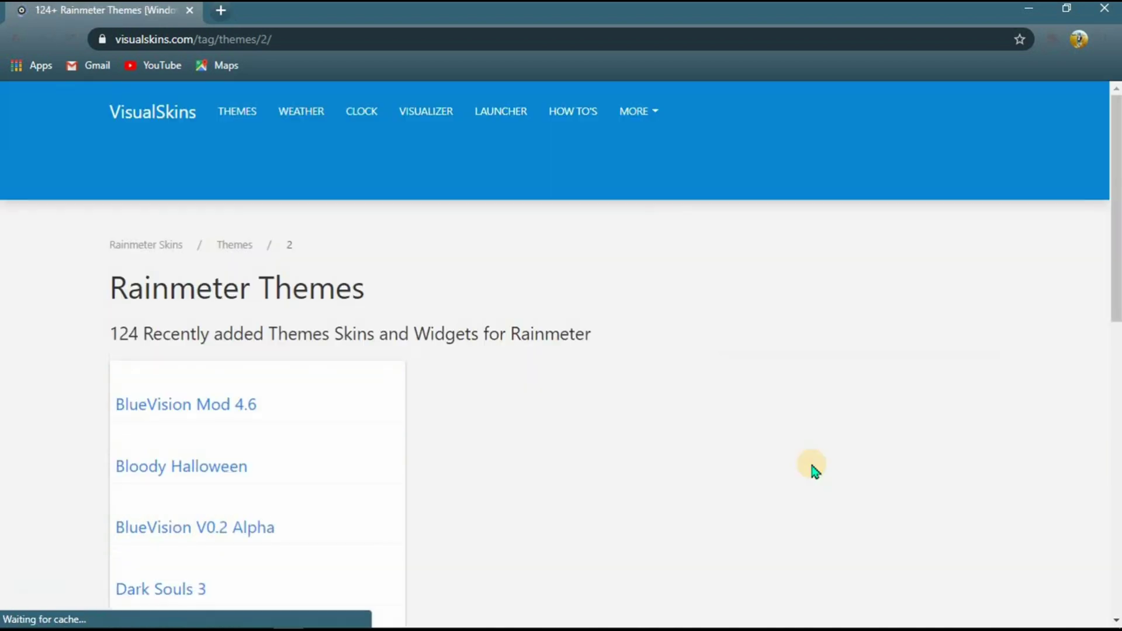
pyautogui.scroll(-10, 816, 468)
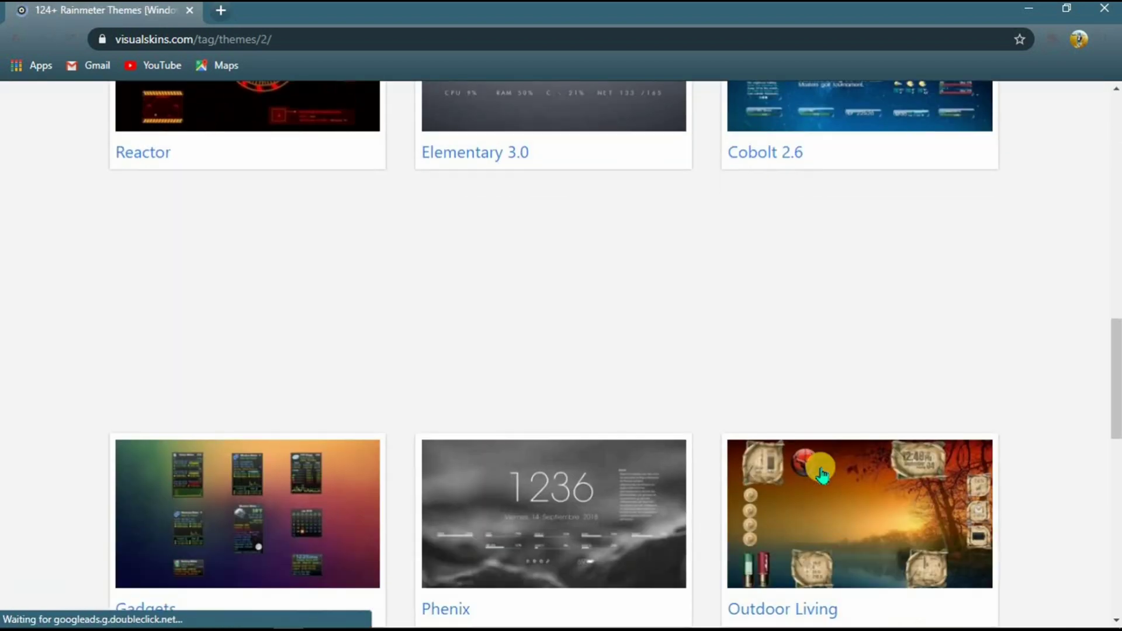
pyautogui.scroll(15, 822, 448)
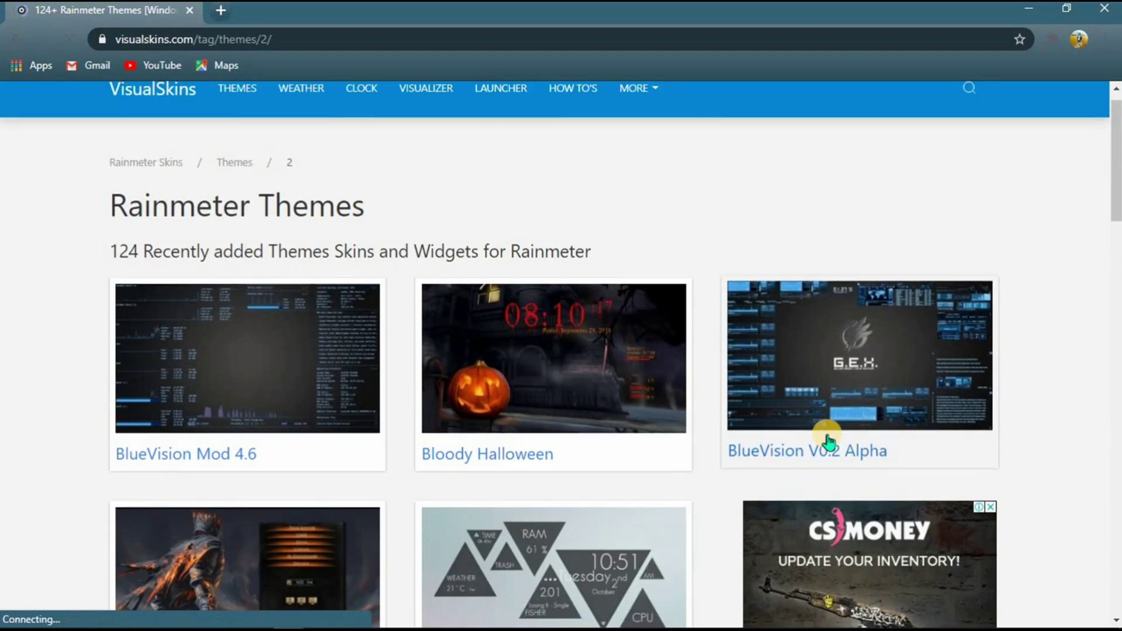
pyautogui.scroll(-15, 829, 443)
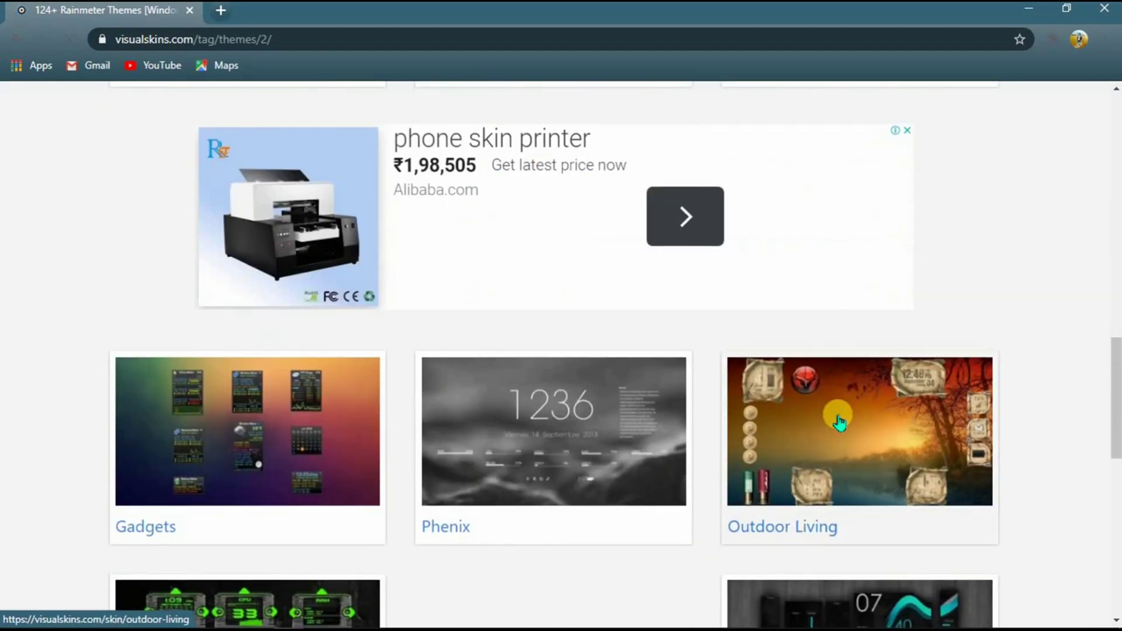
# - Look through the remaining theme previews on the second and third listing pages and open the Decision theme
pyautogui.scroll(-10, 840, 422)
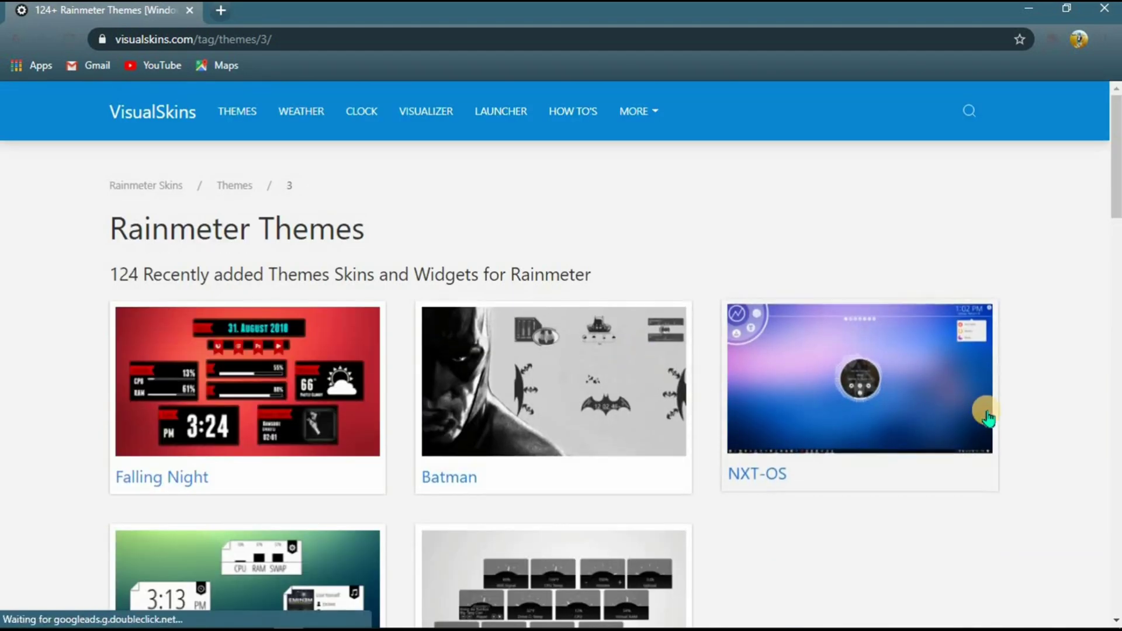
pyautogui.scroll(-3, 988, 418)
pyautogui.scroll(-15, 991, 421)
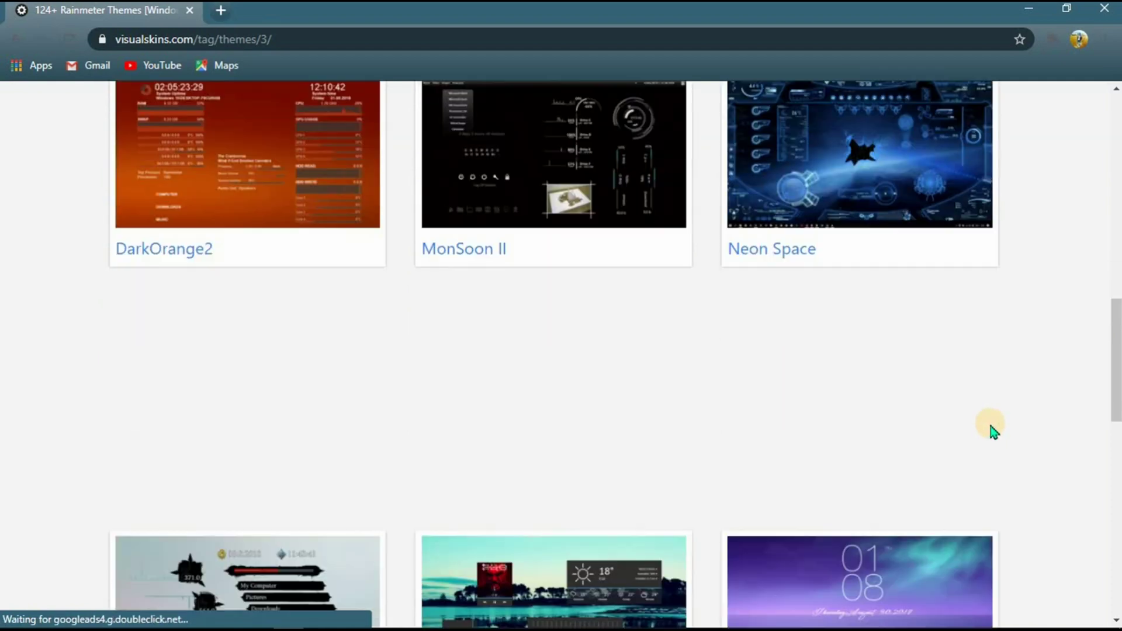
pyautogui.scroll(-5, 990, 427)
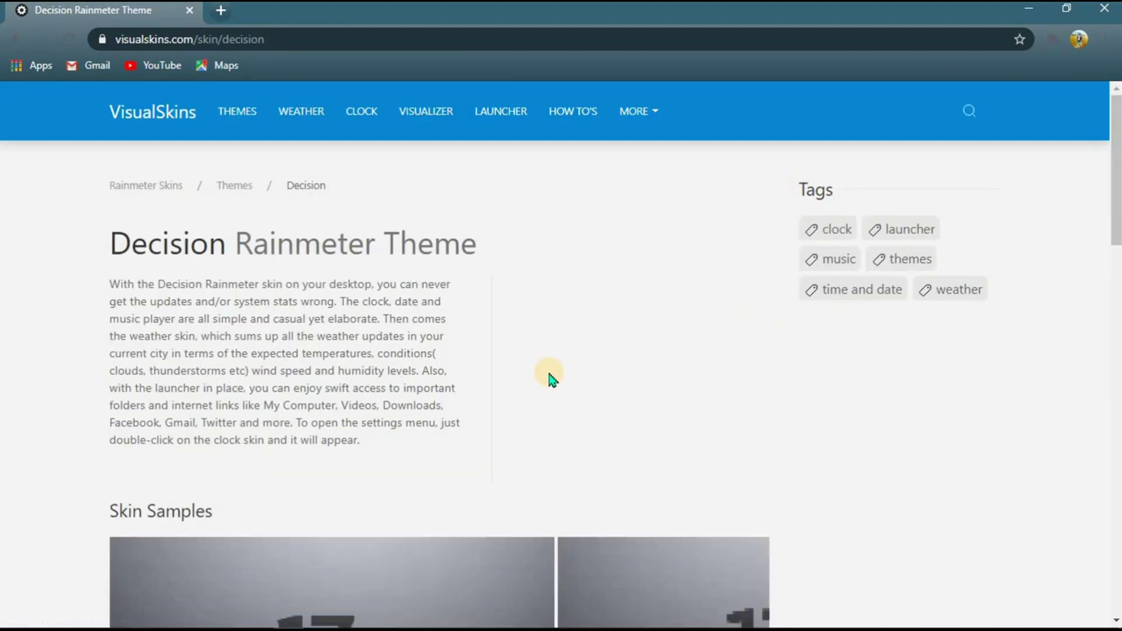
# - Review the Decision theme's description and skin samples, and download decision.rmskin
pyautogui.scroll(-7, 601, 288)
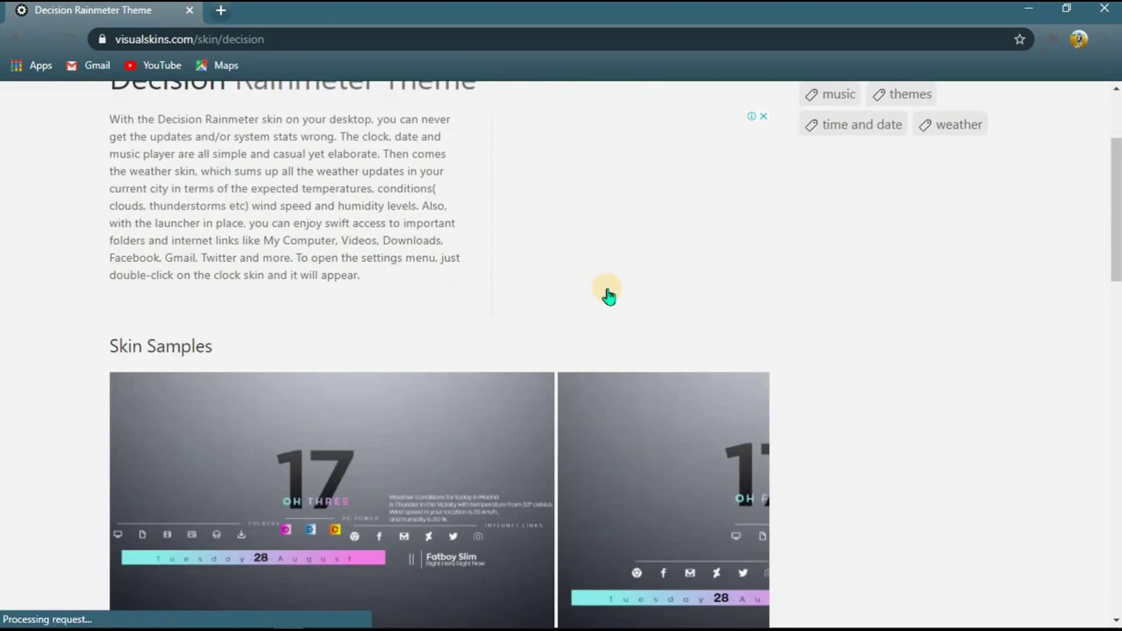
pyautogui.scroll(7, 611, 293)
pyautogui.scroll(-15, 611, 292)
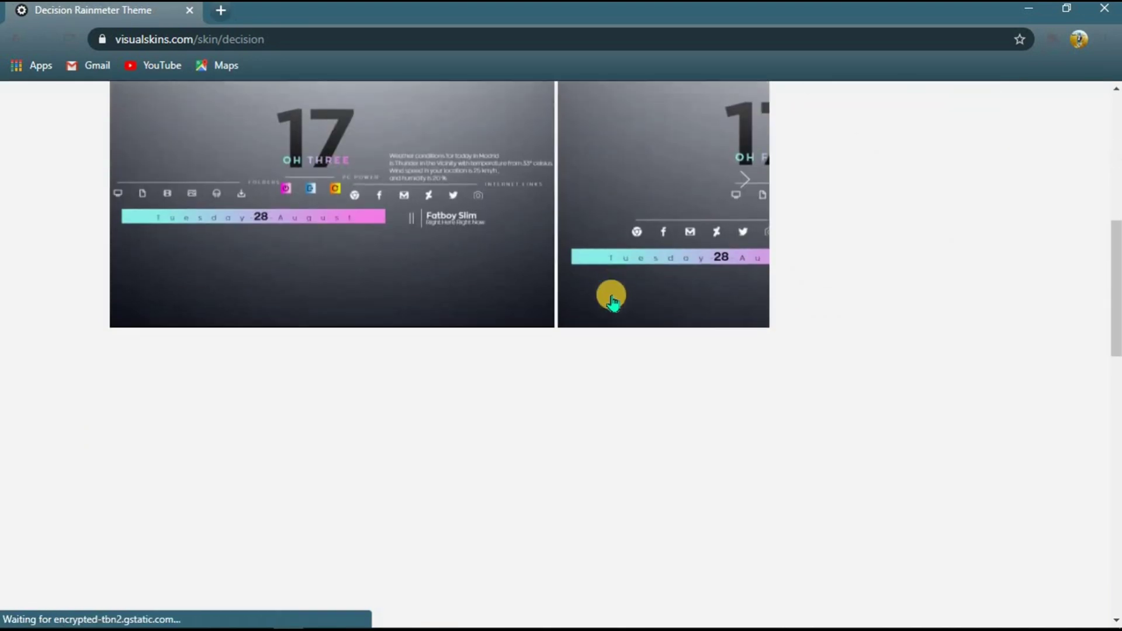
pyautogui.scroll(5, 582, 310)
pyautogui.scroll(-3, 589, 321)
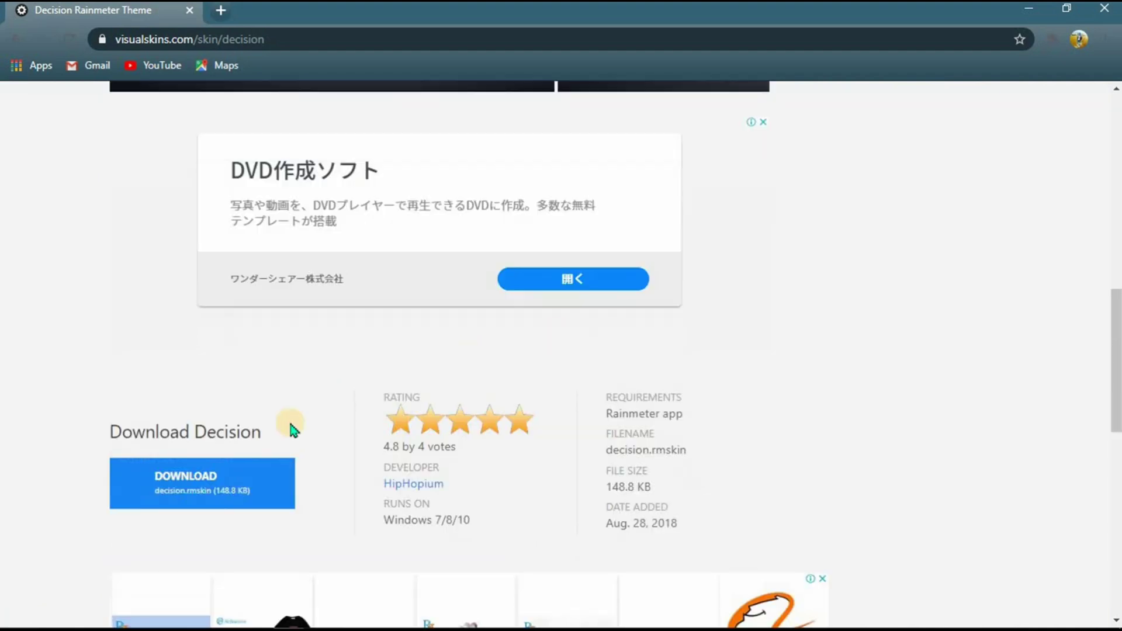
pyautogui.click(175, 476)
pyautogui.click(185, 476)
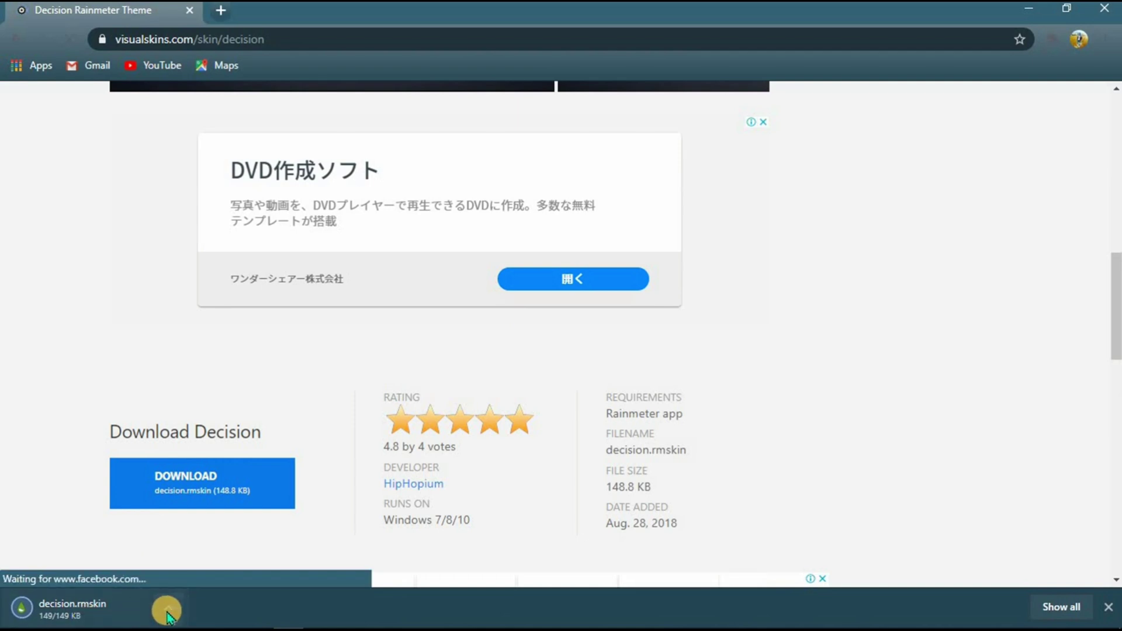
# - Open the downloaded decision.rmskin and install the Decision skin and layout without applying the included layout
pyautogui.click(169, 608)
pyautogui.click(233, 493)
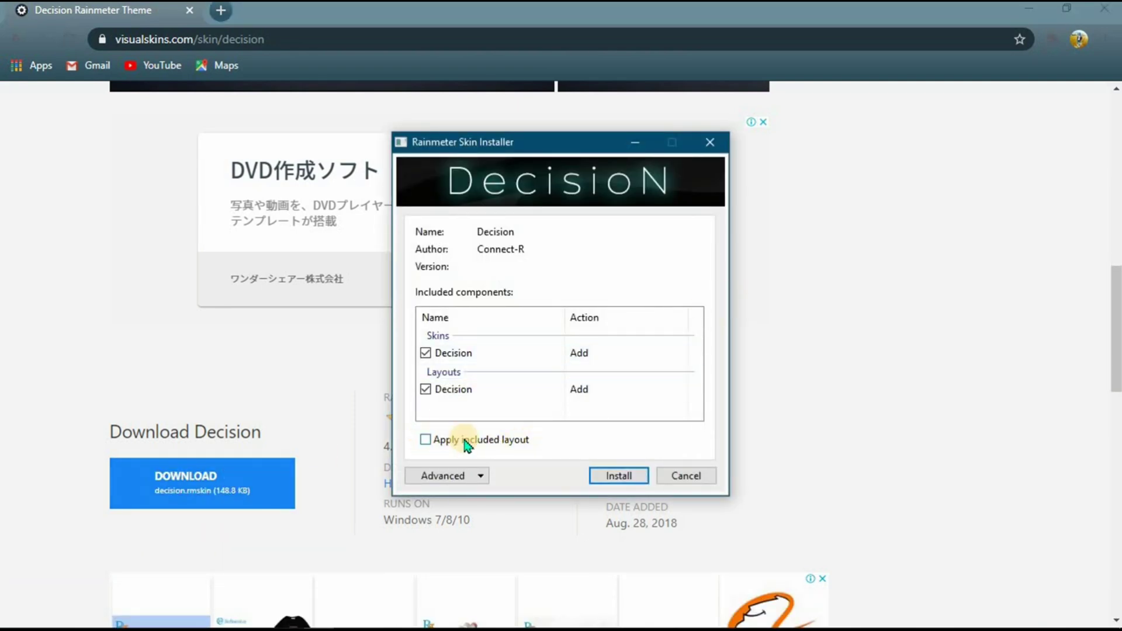
pyautogui.click(636, 472)
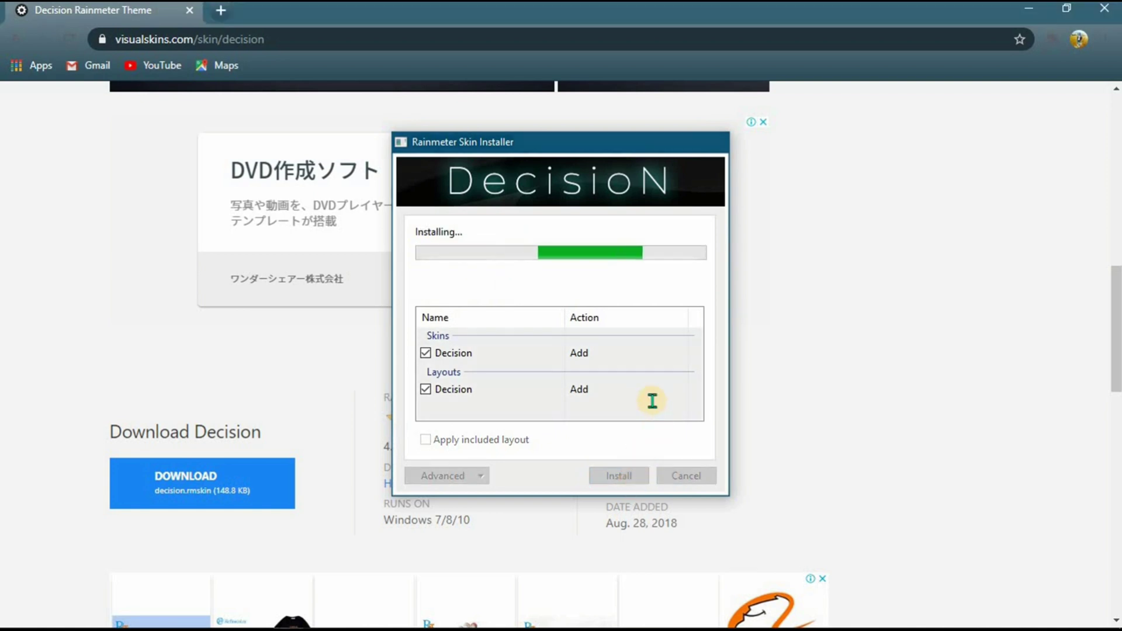
# - Show the desktop, set its background to the beach picture with the runner, and close the personalization settings
pyautogui.click(1031, 8)
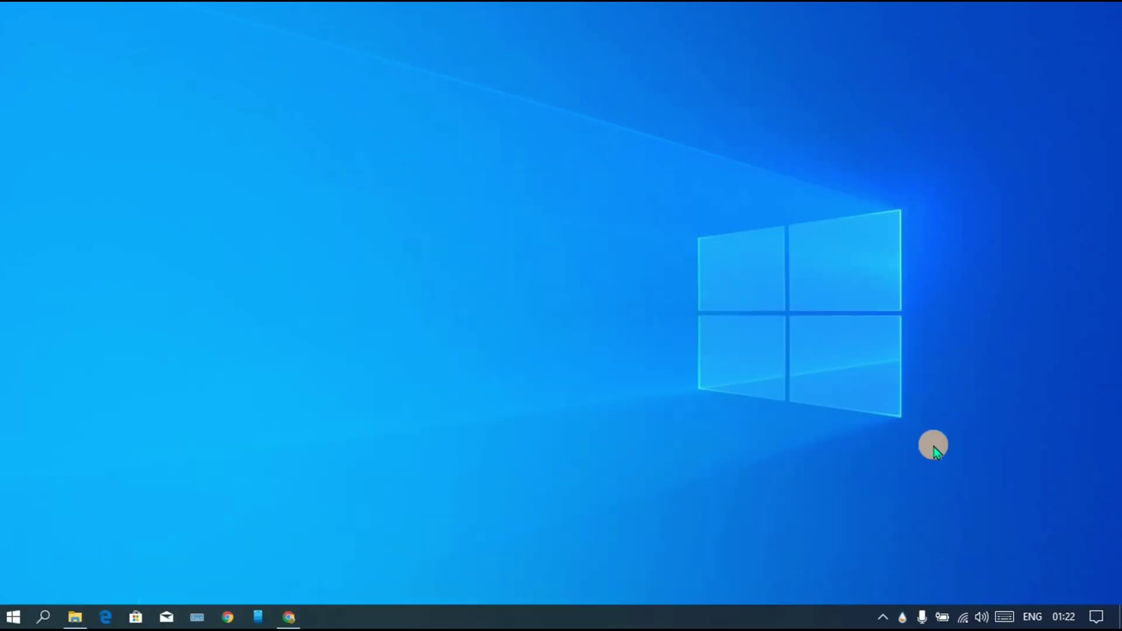
pyautogui.rightClick(646, 181)
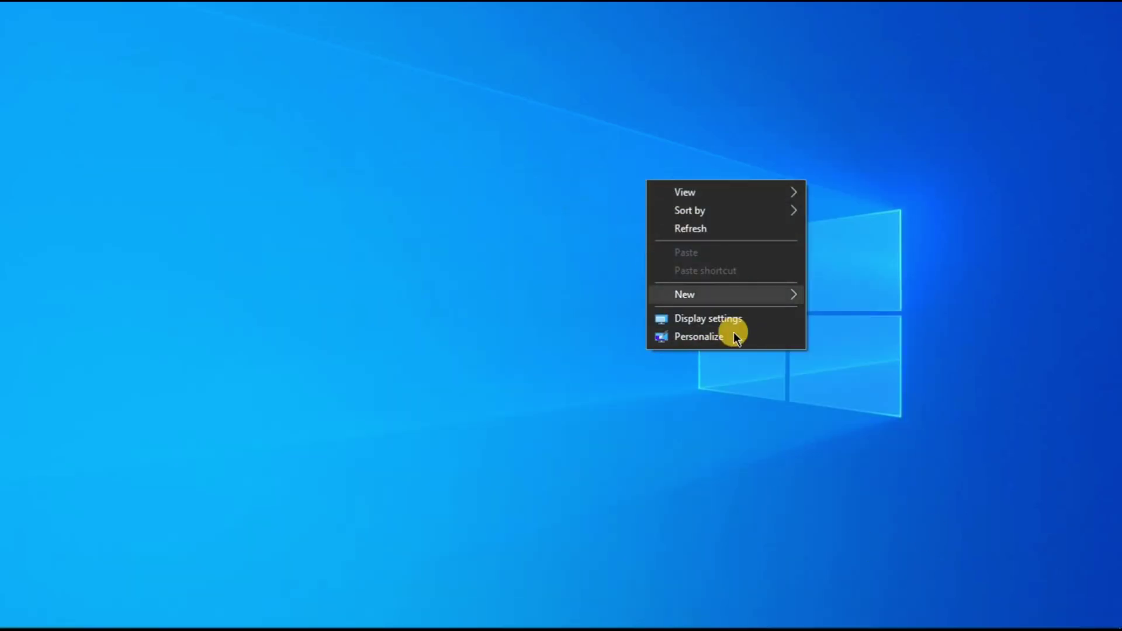
pyautogui.click(741, 345)
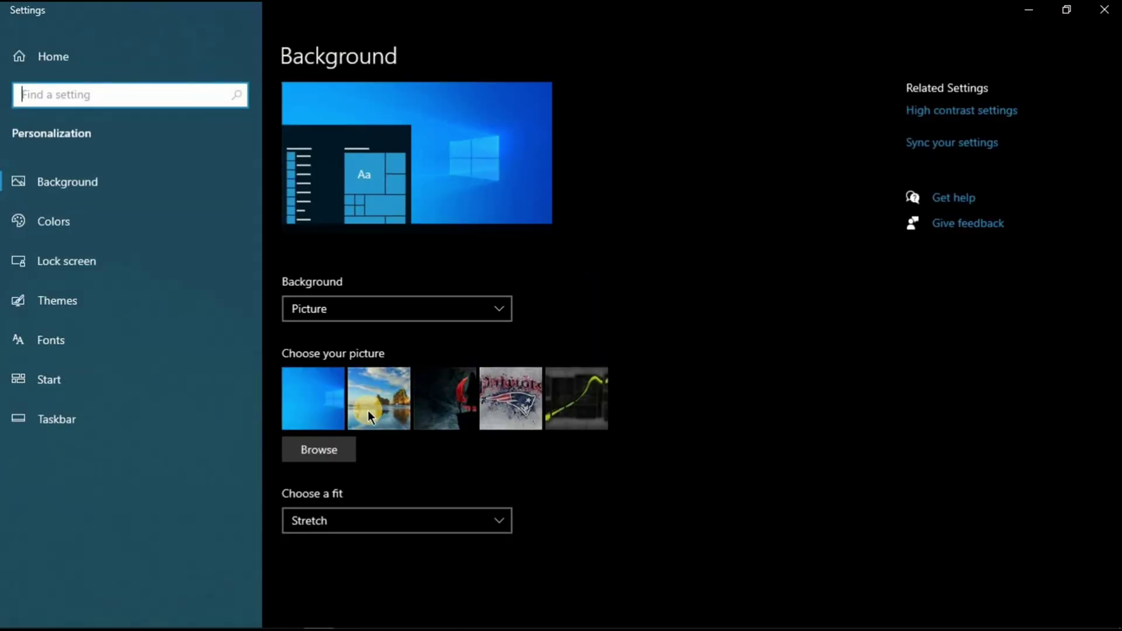
pyautogui.click(367, 411)
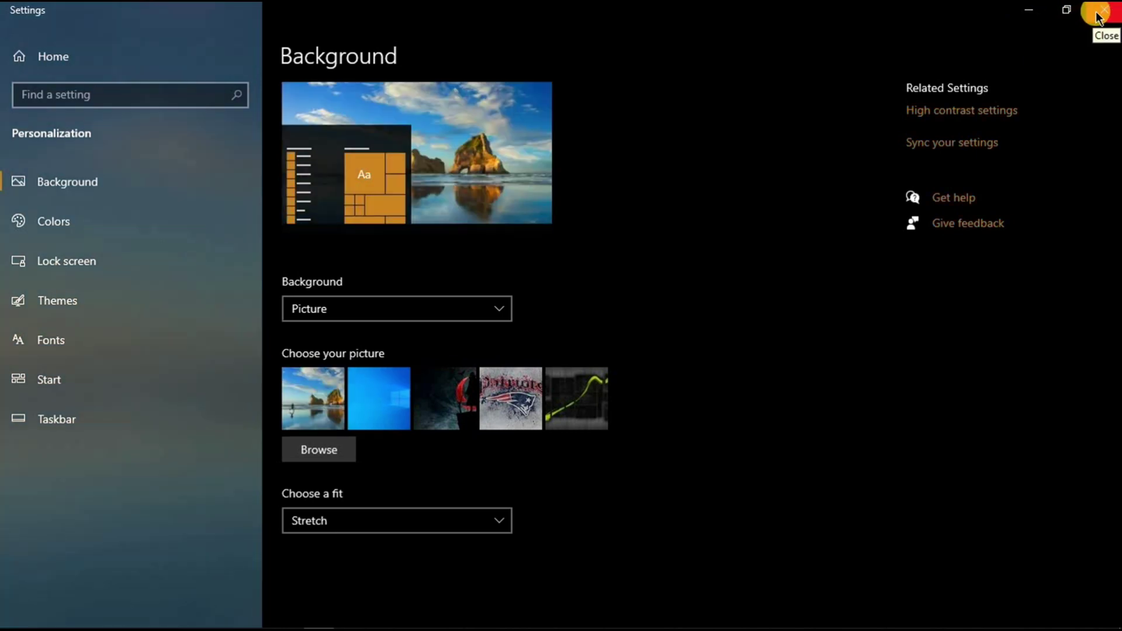
pyautogui.click(1099, 13)
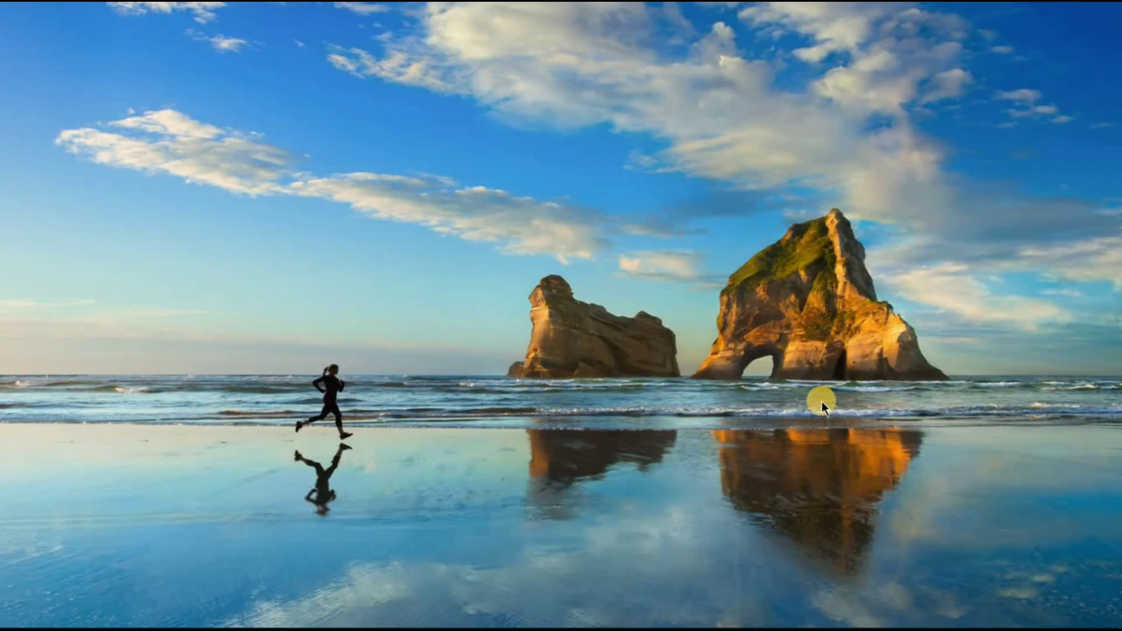
# - Open Manage Rainmeter from the hidden notification icons and expand the Decision skin folder
pyautogui.moveTo(632, 627)
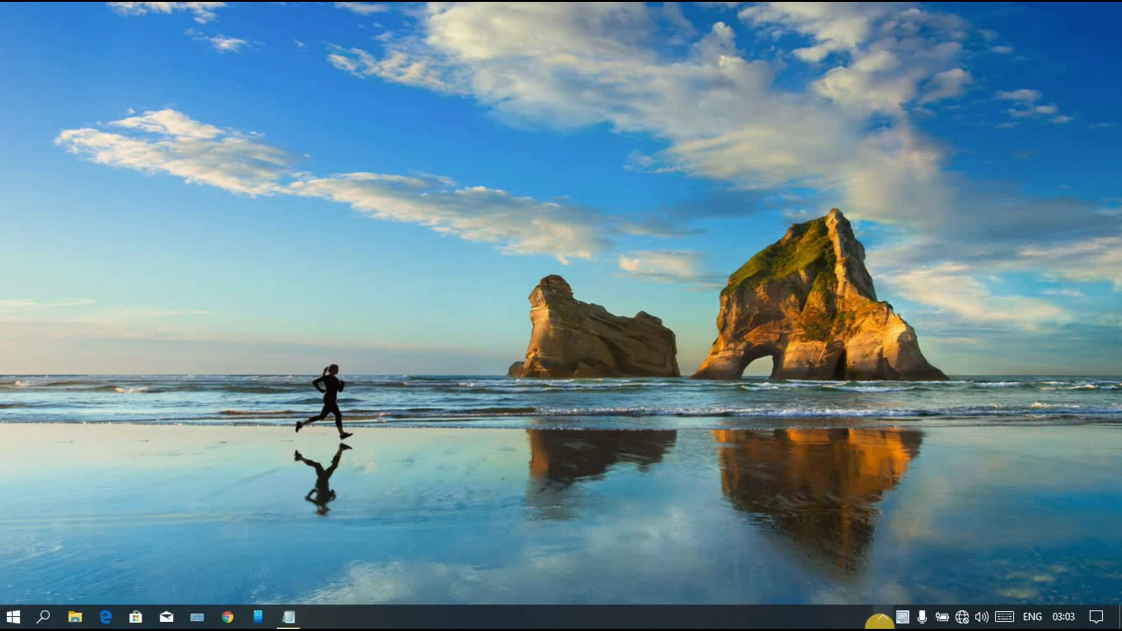
pyautogui.click(881, 619)
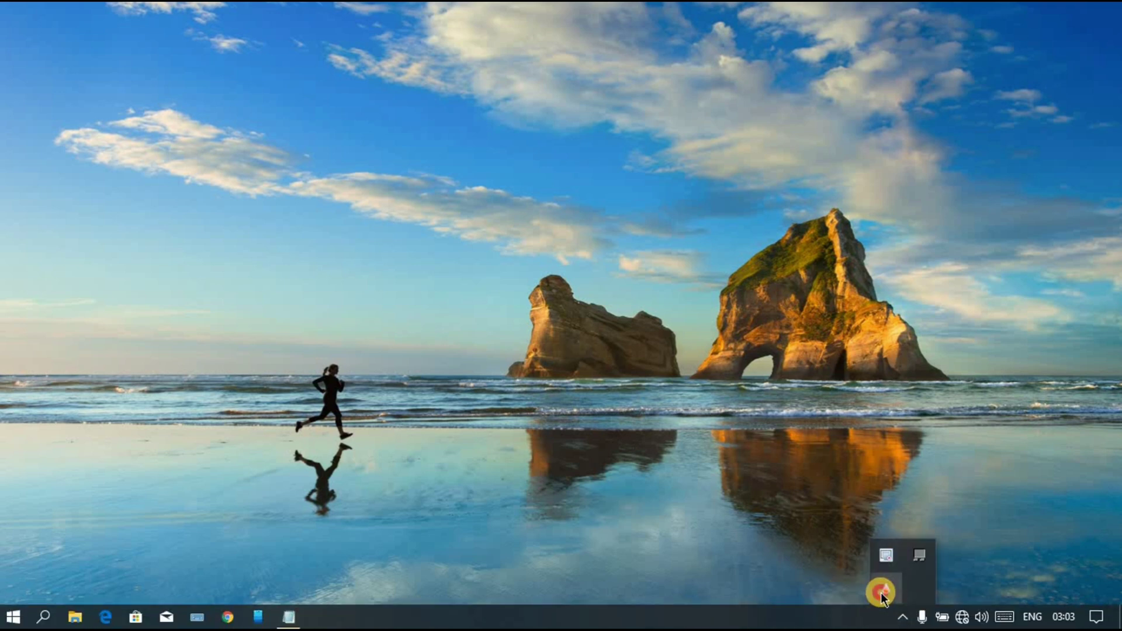
pyautogui.click(881, 593)
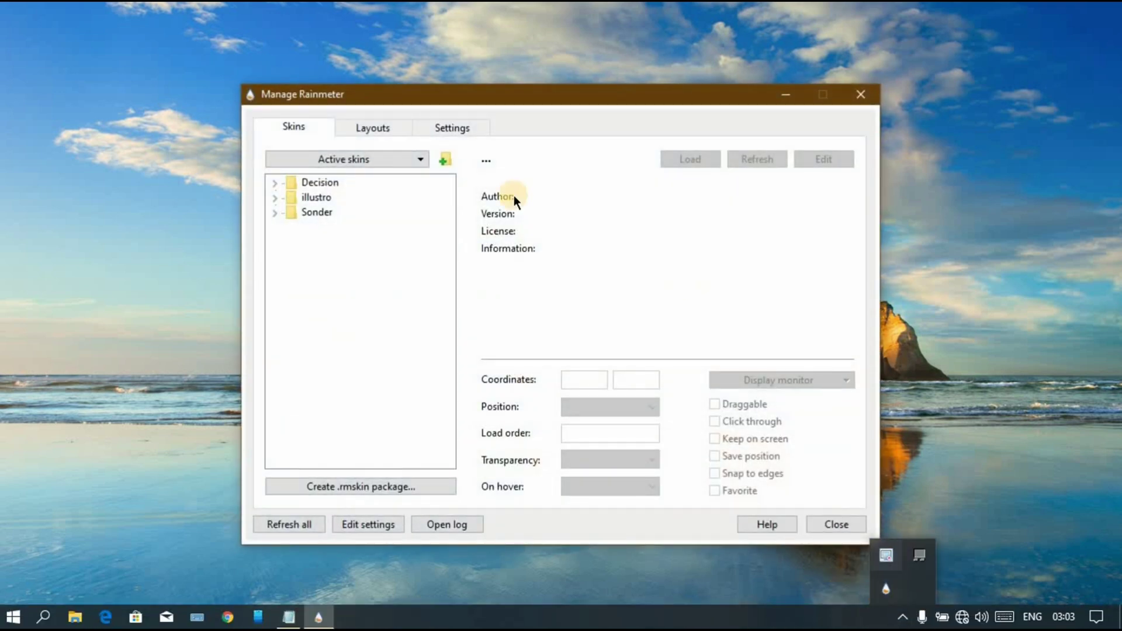
pyautogui.click(325, 182)
pyautogui.click(276, 182)
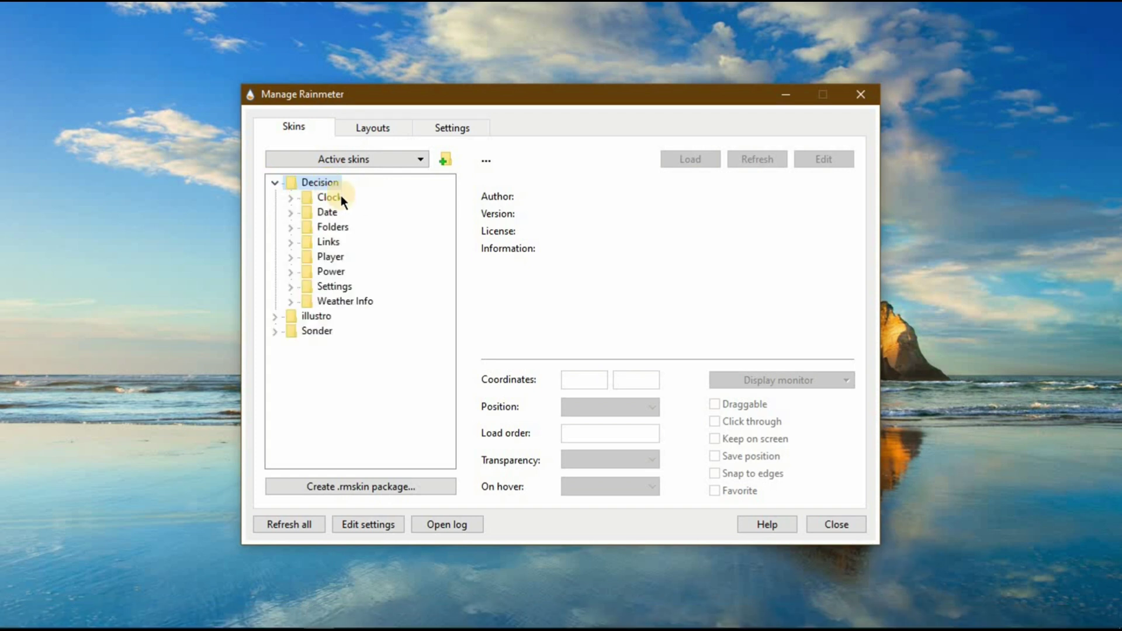
# - Load the Decision Clock.ini skin and set its position to On desktop
pyautogui.click(290, 199)
pyautogui.click(368, 212)
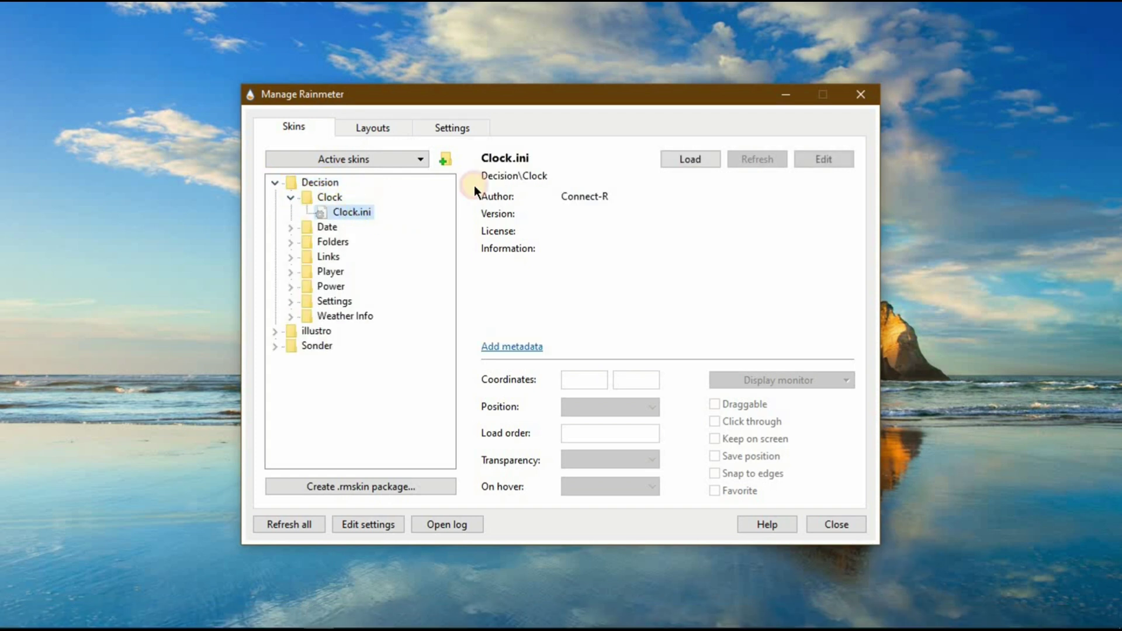
pyautogui.click(691, 159)
pyautogui.click(651, 405)
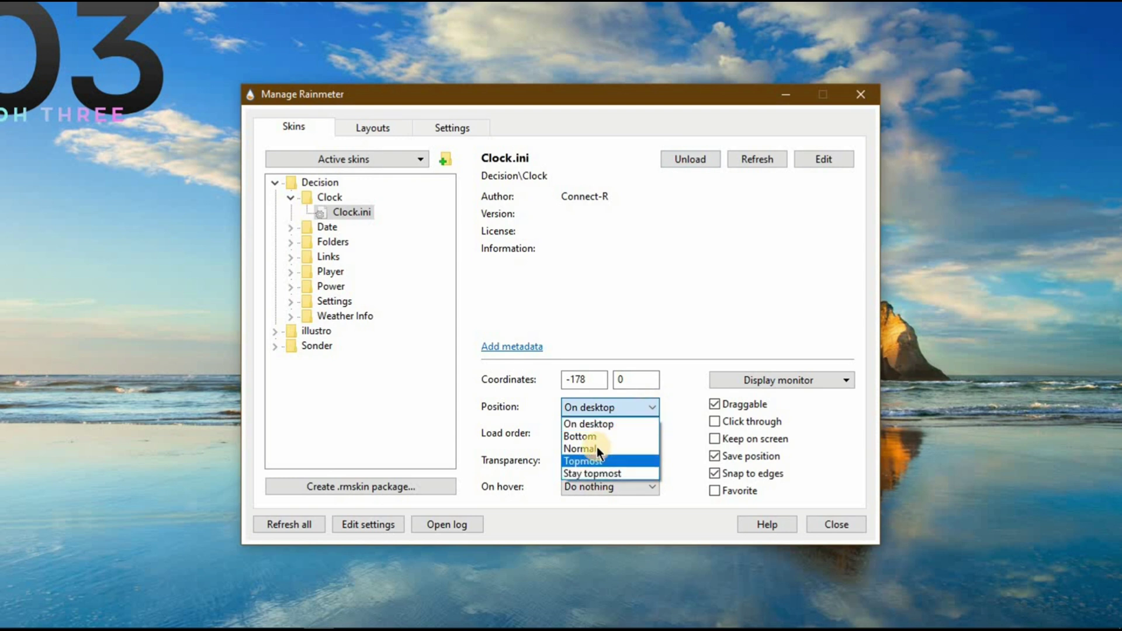
pyautogui.click(603, 419)
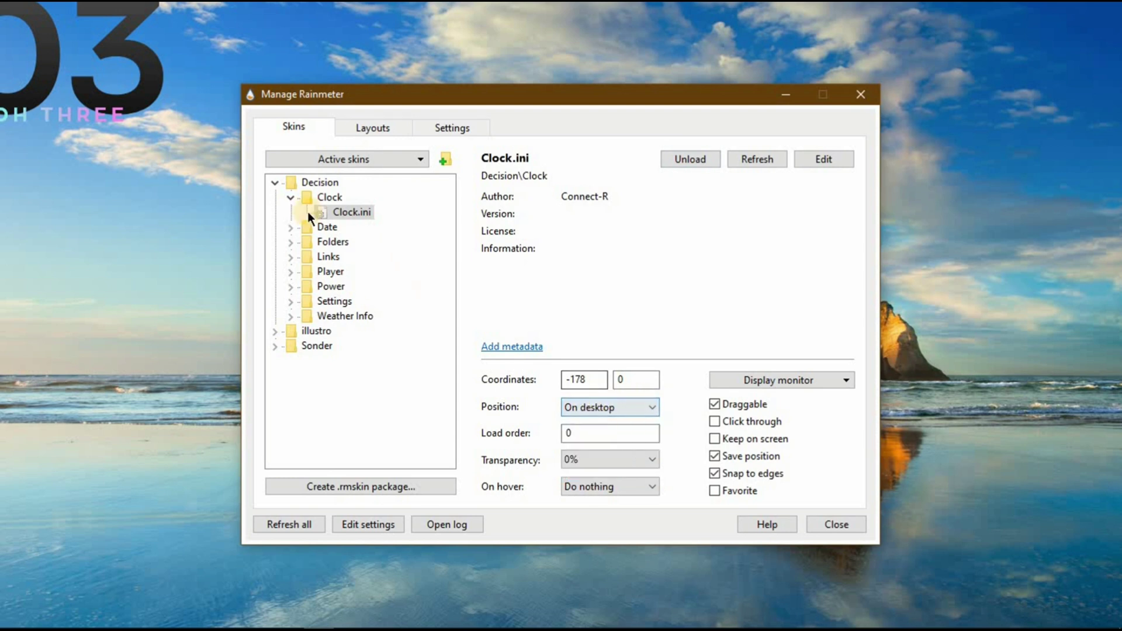
# - Load the Decision Date.ini skin and set its position to On desktop
pyautogui.click(291, 227)
pyautogui.click(342, 240)
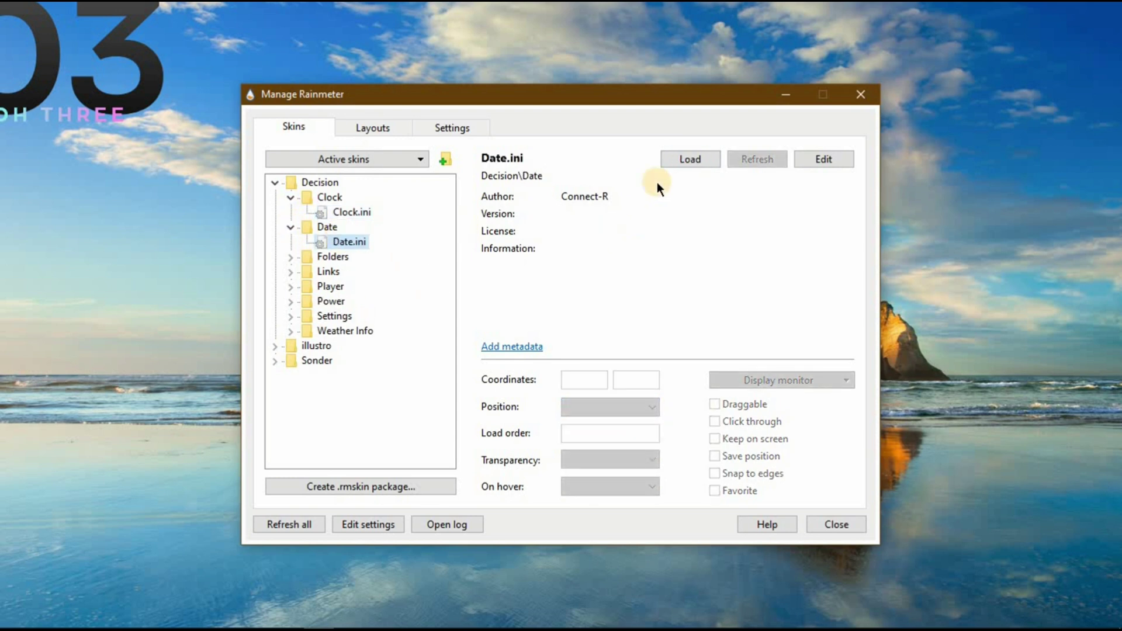
pyautogui.click(673, 163)
pyautogui.click(625, 405)
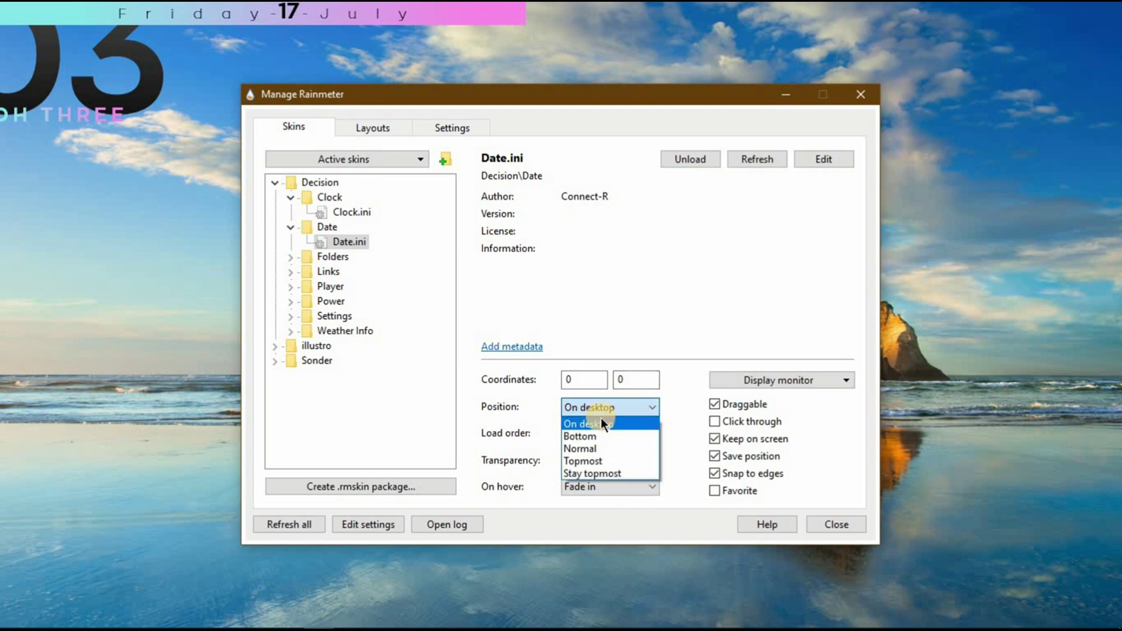
pyautogui.click(601, 420)
# - Load the Folders.ini and Links.ini skins of the Decision theme
pyautogui.click(354, 271)
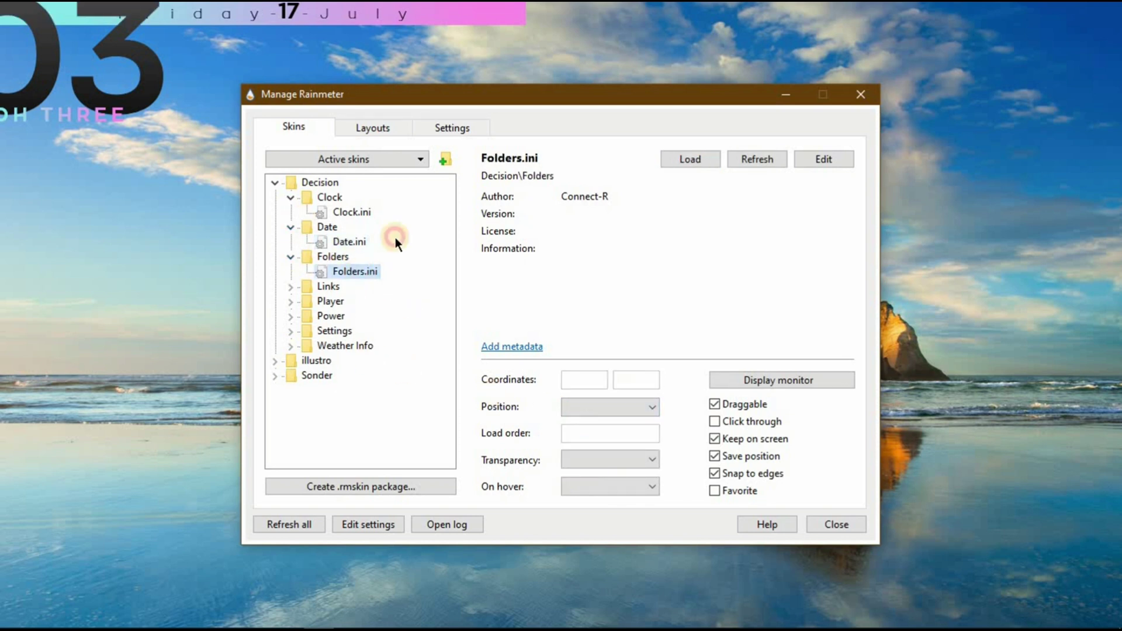
pyautogui.click(681, 165)
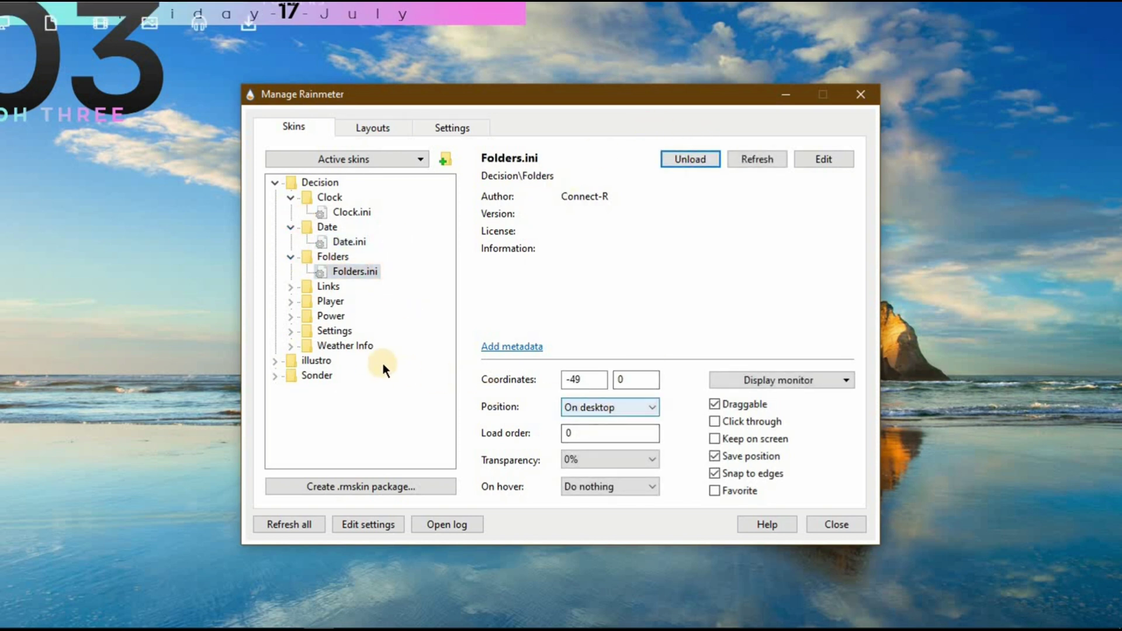
pyautogui.click(291, 287)
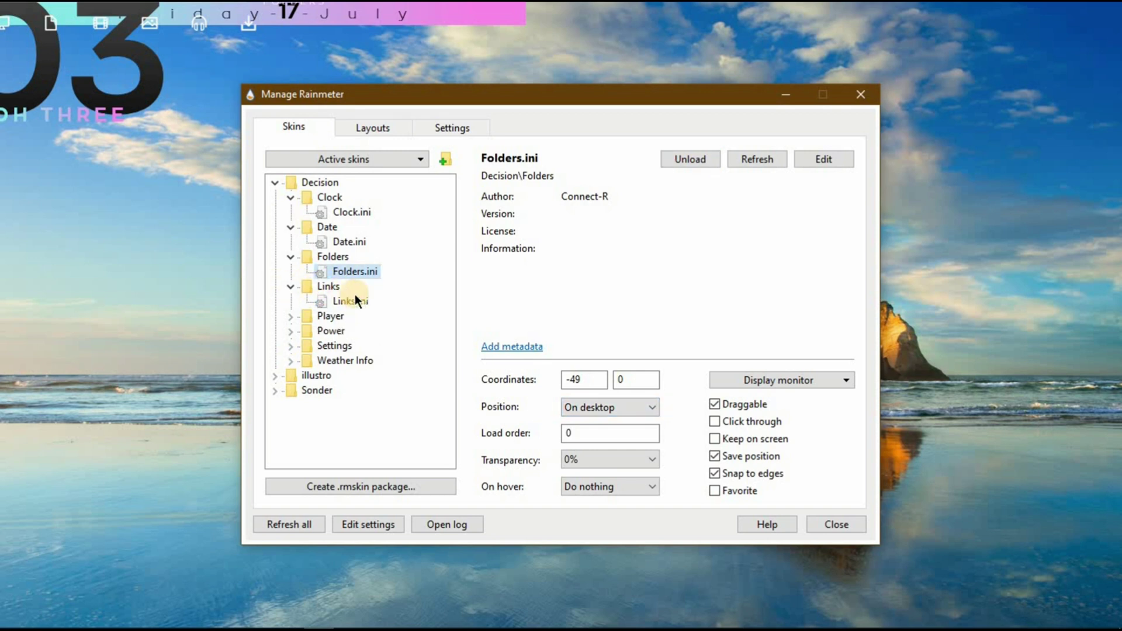
pyautogui.click(350, 301)
pyautogui.click(677, 163)
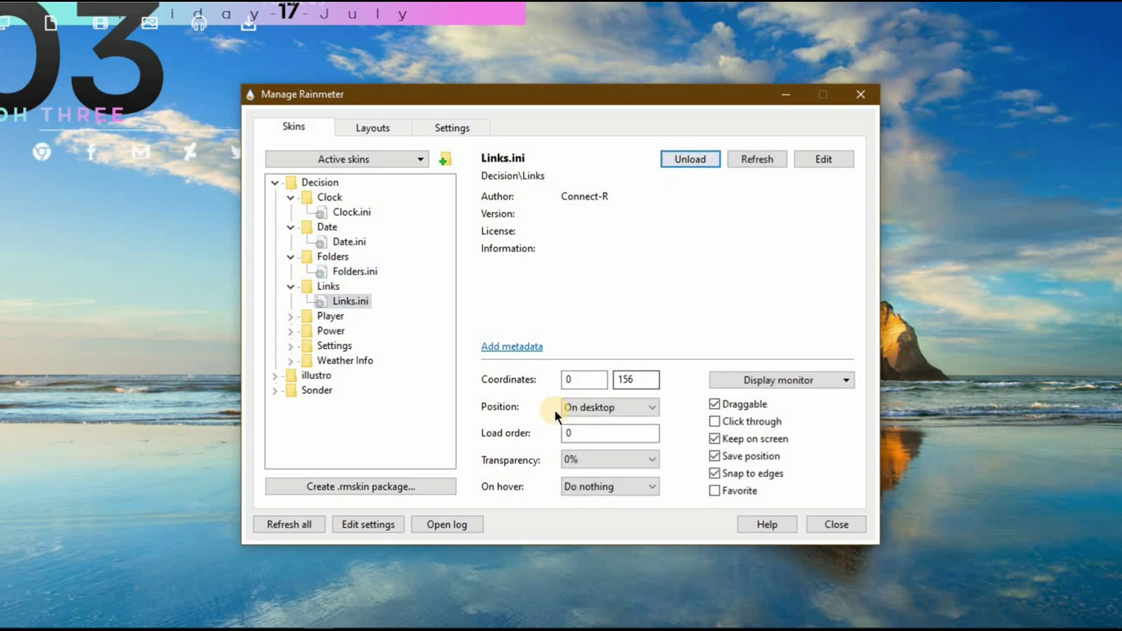
# - Load the Decision Player.ini skin and close the Manage Rainmeter window
pyautogui.click(291, 316)
pyautogui.doubleClick(333, 330)
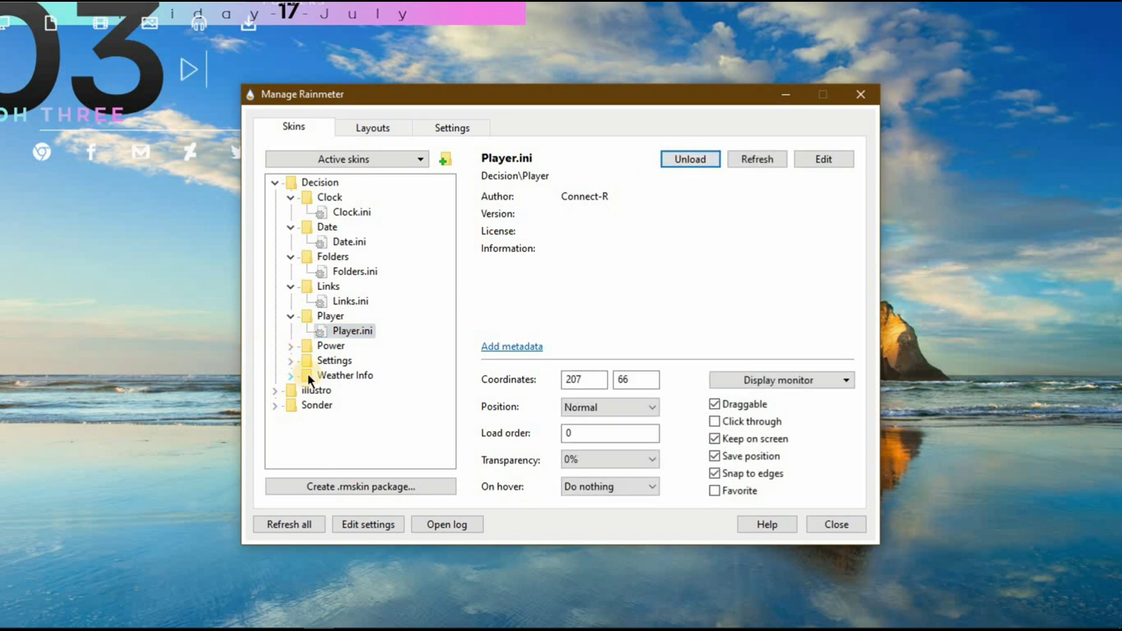
pyautogui.click(861, 96)
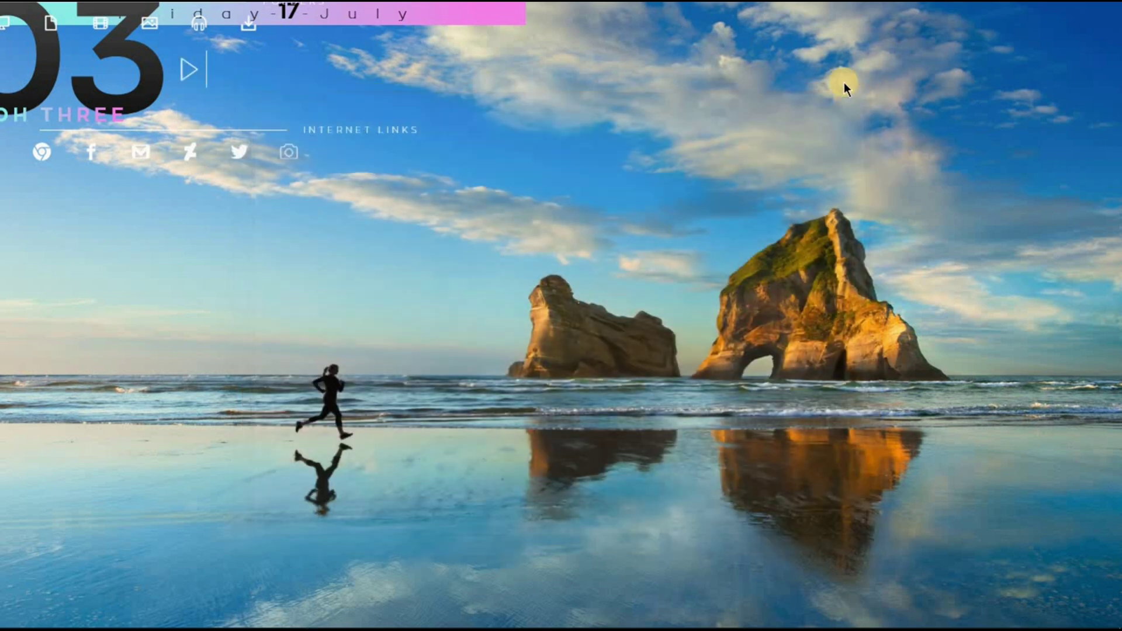
# - Move the date bar onto the wet sand, the clock, folders and internet links beneath it, and the player at its end
pyautogui.moveTo(358, 27); pyautogui.dragTo(683, 450)
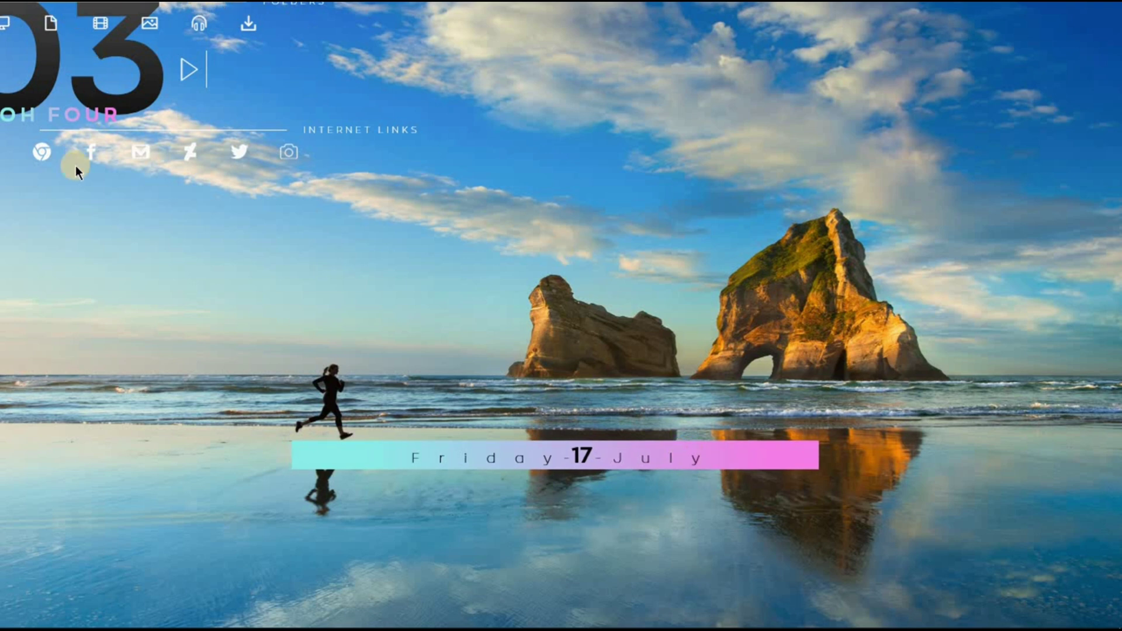
pyautogui.moveTo(70, 87); pyautogui.dragTo(375, 572)
pyautogui.moveTo(6, 41); pyautogui.dragTo(540, 502)
pyautogui.moveTo(44, 151); pyautogui.dragTo(539, 570)
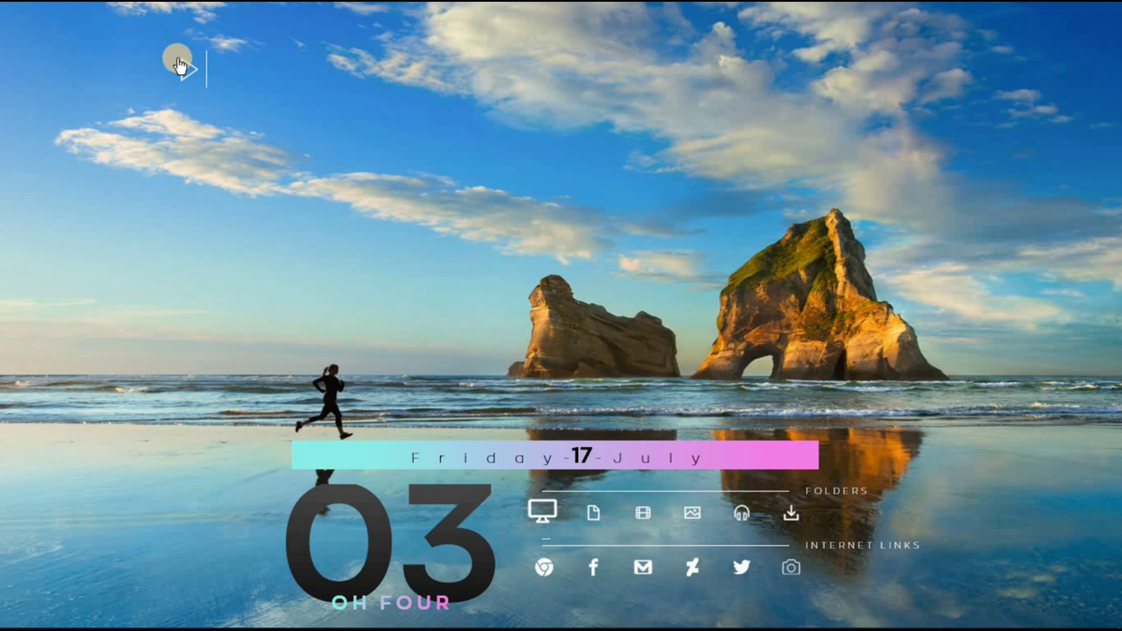
pyautogui.moveTo(176, 56); pyautogui.dragTo(853, 453)
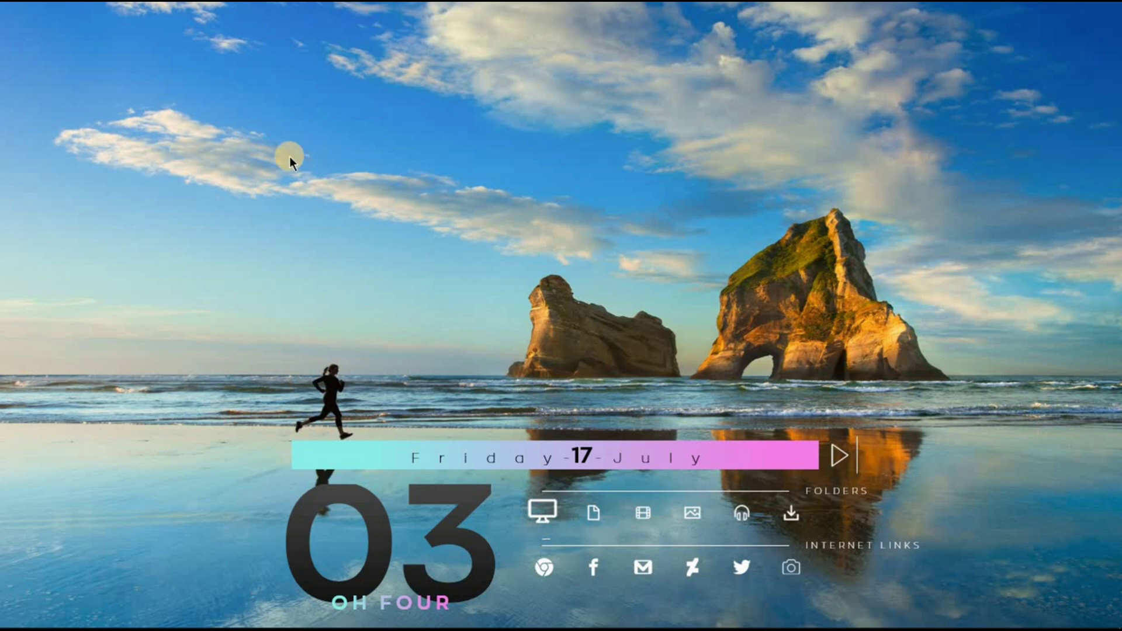
# - Move the clock into the sky with the date bar, folder icons and internet links stacked beneath it
pyautogui.moveTo(329, 497); pyautogui.dragTo(501, 49)
pyautogui.moveTo(570, 462); pyautogui.dragTo(591, 216)
pyautogui.moveTo(532, 426); pyautogui.dragTo(343, 234)
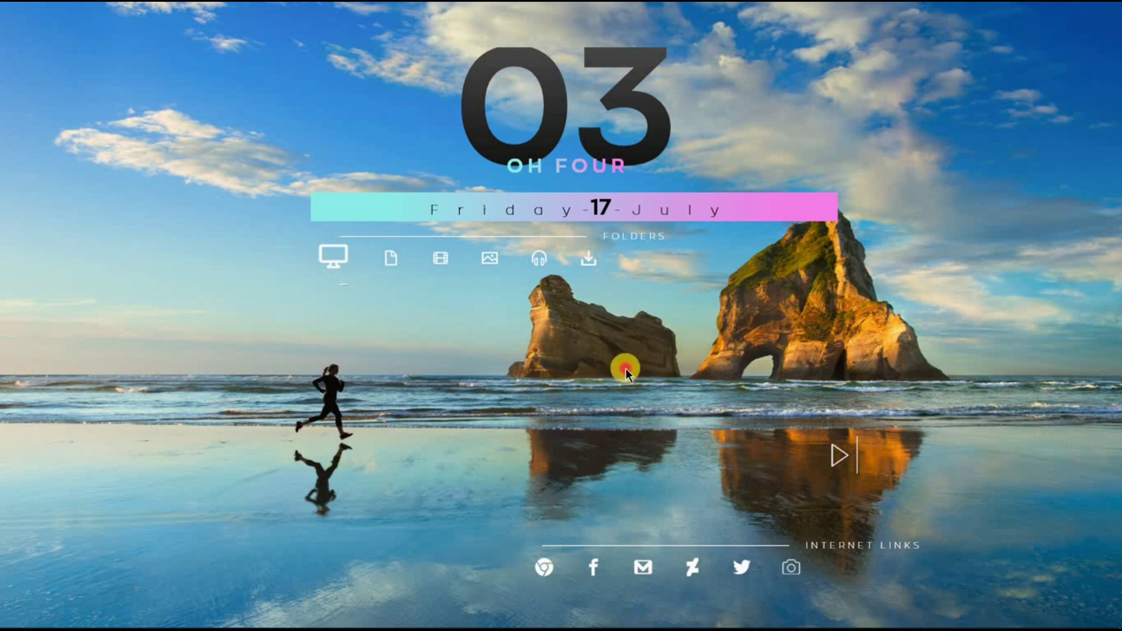
pyautogui.moveTo(549, 564); pyautogui.dragTo(583, 301)
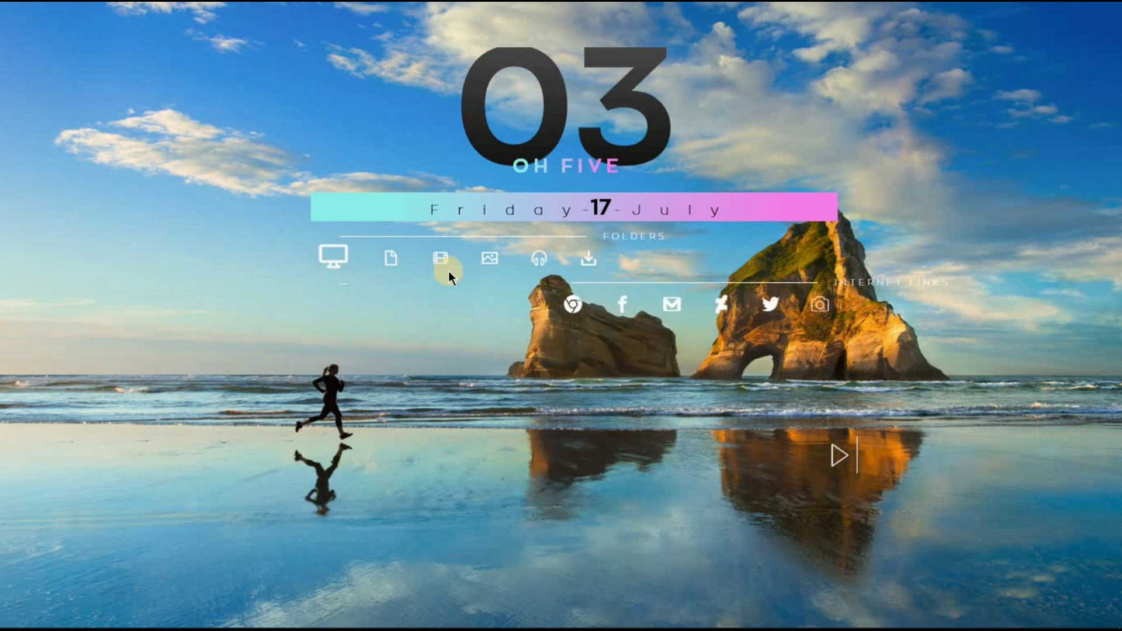
# - Rearrange the skins so the folder icons sit between the raised clock and the date bar, with the internet links below
pyautogui.moveTo(339, 253); pyautogui.dragTo(327, 353)
pyautogui.moveTo(656, 217); pyautogui.dragTo(661, 251)
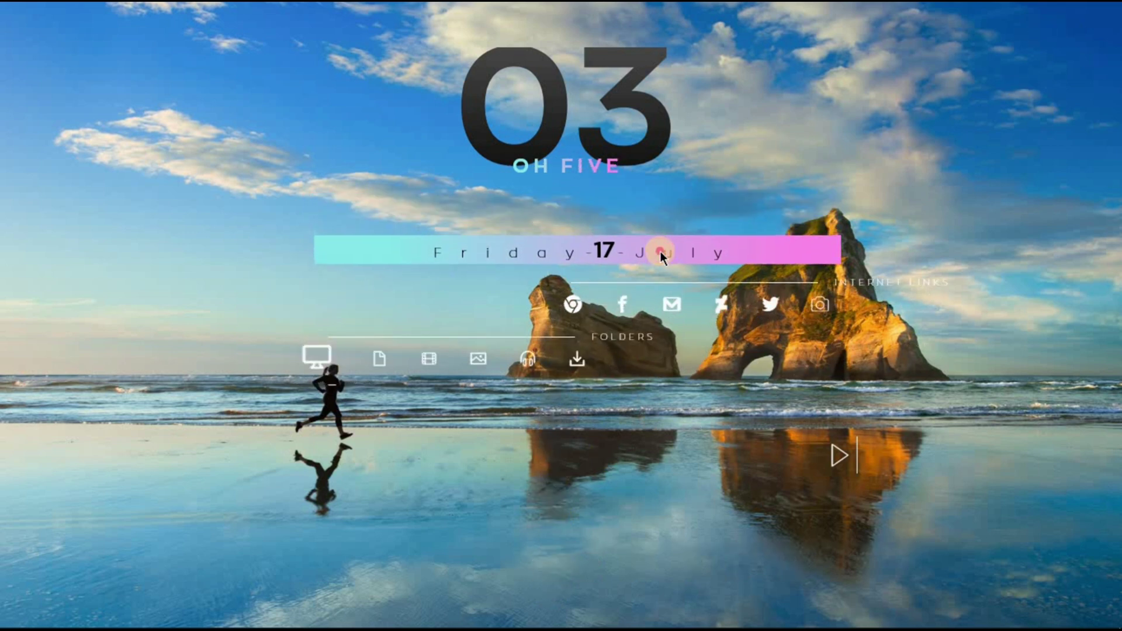
pyautogui.moveTo(351, 350); pyautogui.dragTo(354, 199)
pyautogui.moveTo(552, 90); pyautogui.dragTo(545, 73)
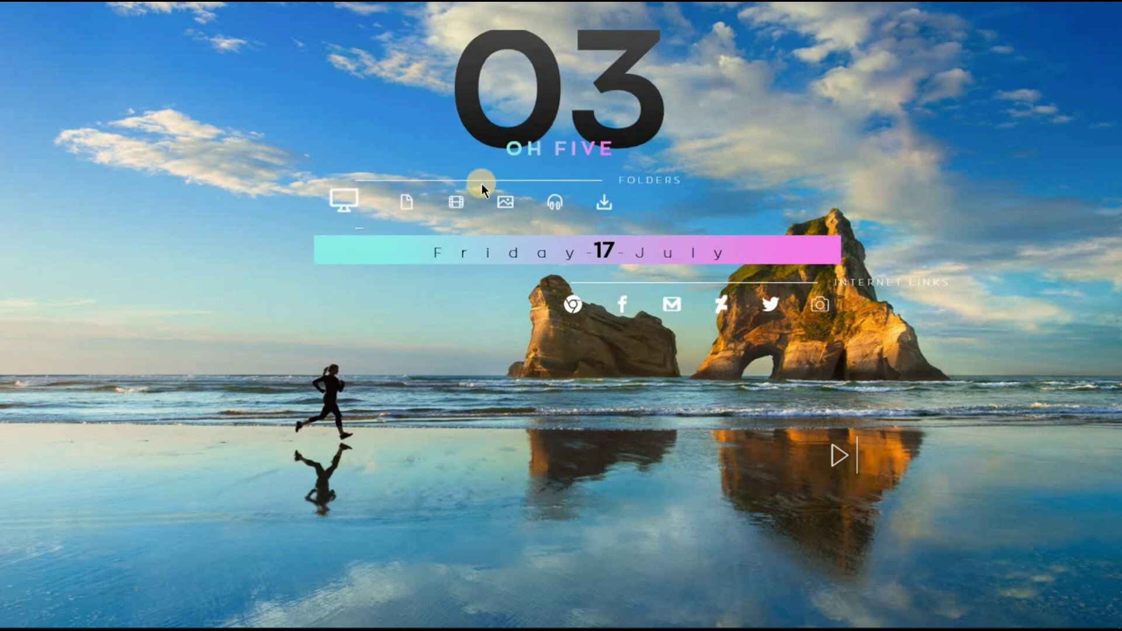
pyautogui.moveTo(594, 326); pyautogui.dragTo(626, 373)
pyautogui.moveTo(475, 256); pyautogui.dragTo(479, 300)
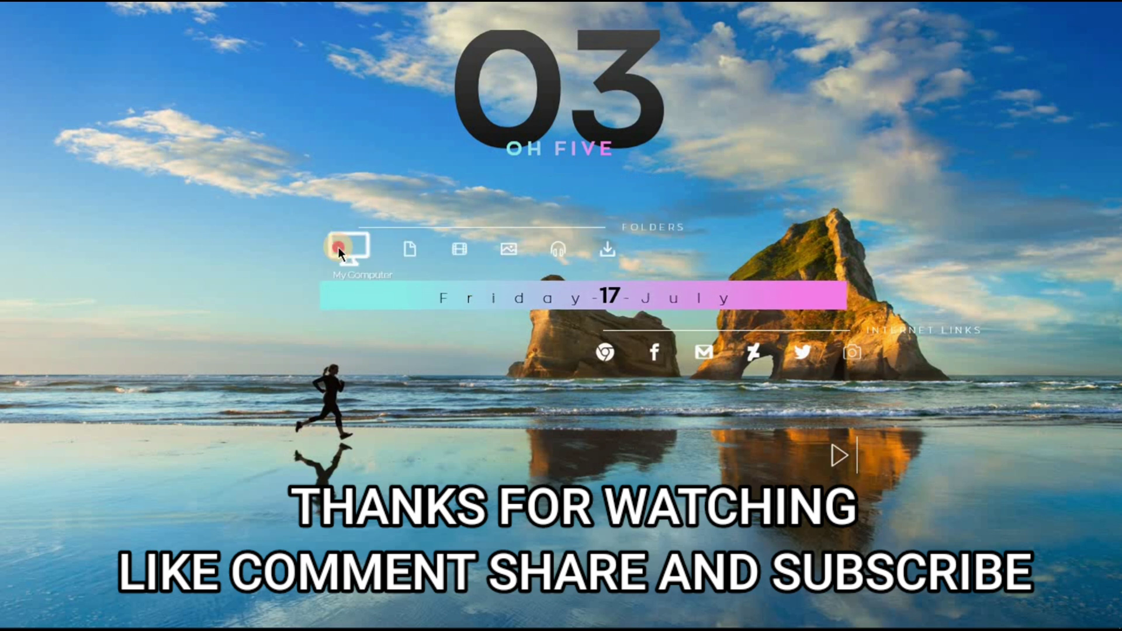